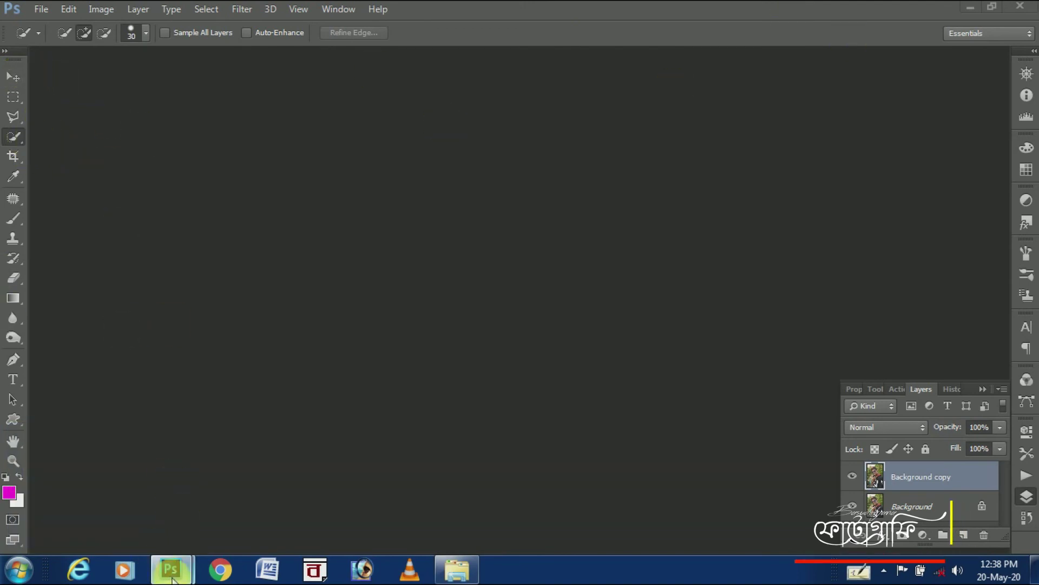
{"action": "mouse_move", "coordinate": [171, 570]}
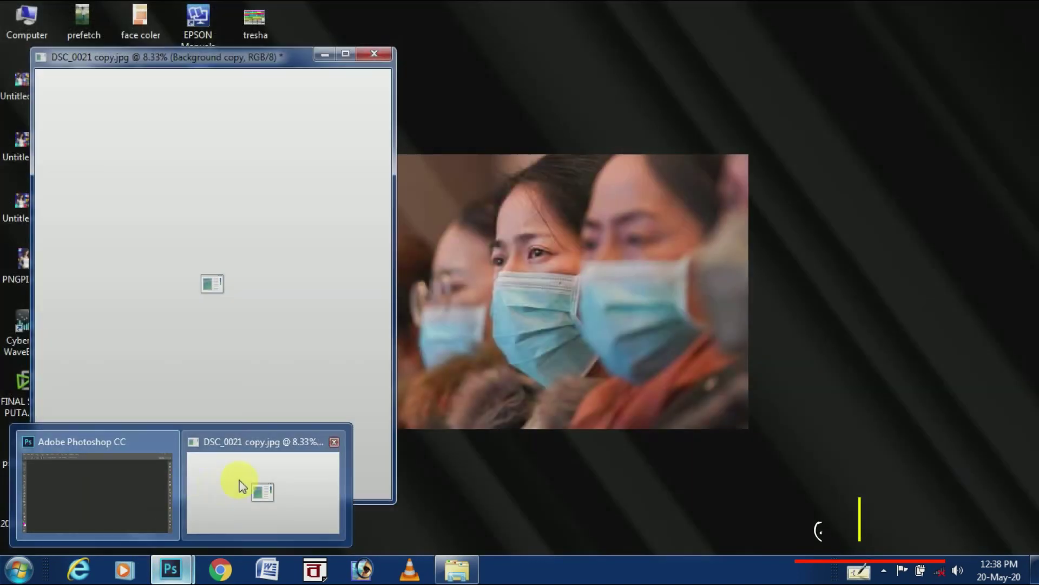
Step: Restore the DSC_0021 copy.jpg portrait document from the taskbar
{"action": "left_click", "coordinate": [242, 485]}
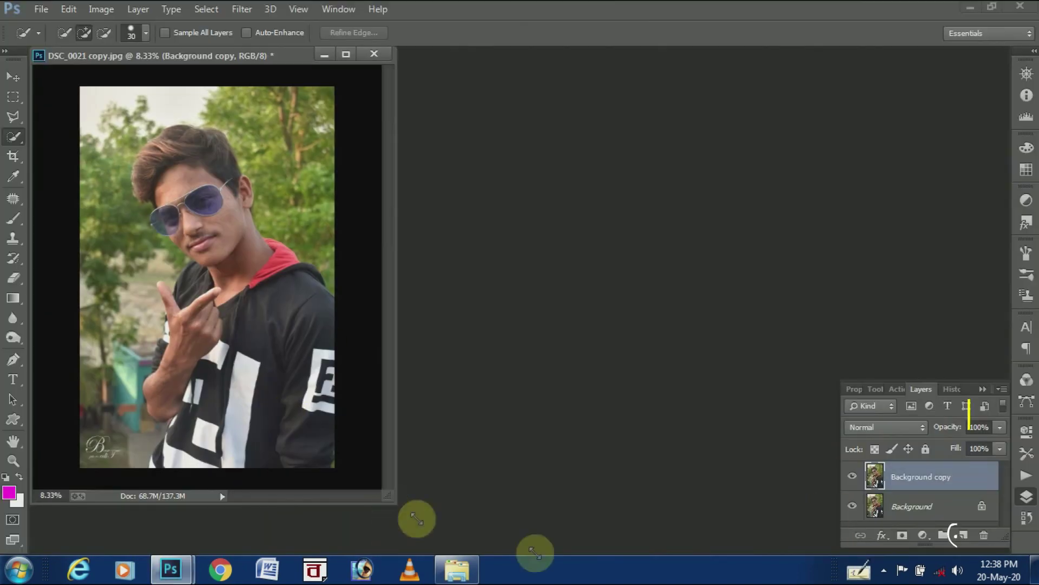
Step: Quick-select the man's hand, face, hair, shirt and thumb, leaving out the trees behind
{"action": "left_click_drag", "start_coordinate": [384, 493], "coordinate": [602, 552]}
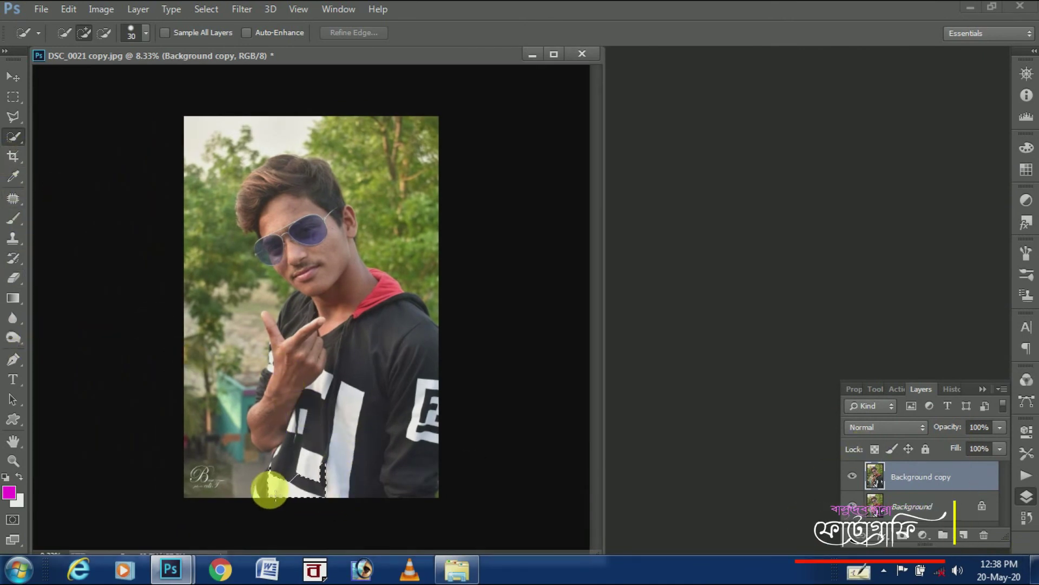
{"action": "left_click_drag", "start_coordinate": [268, 405], "coordinate": [324, 259]}
{"action": "mouse_move", "coordinate": [280, 194]}
{"action": "left_mouse_down"}
{"action": "mouse_move", "coordinate": [271, 183]}
{"action": "mouse_move", "coordinate": [290, 158]}
{"action": "mouse_move", "coordinate": [262, 185]}
{"action": "mouse_move", "coordinate": [267, 209]}
{"action": "left_mouse_up"}
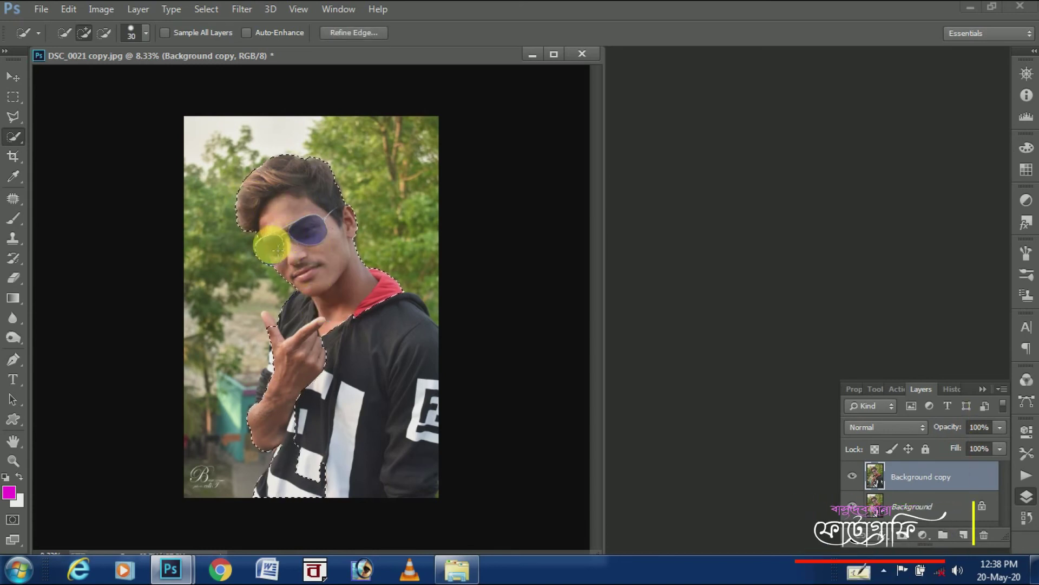
{"action": "left_click_drag", "start_coordinate": [369, 364], "coordinate": [425, 378]}
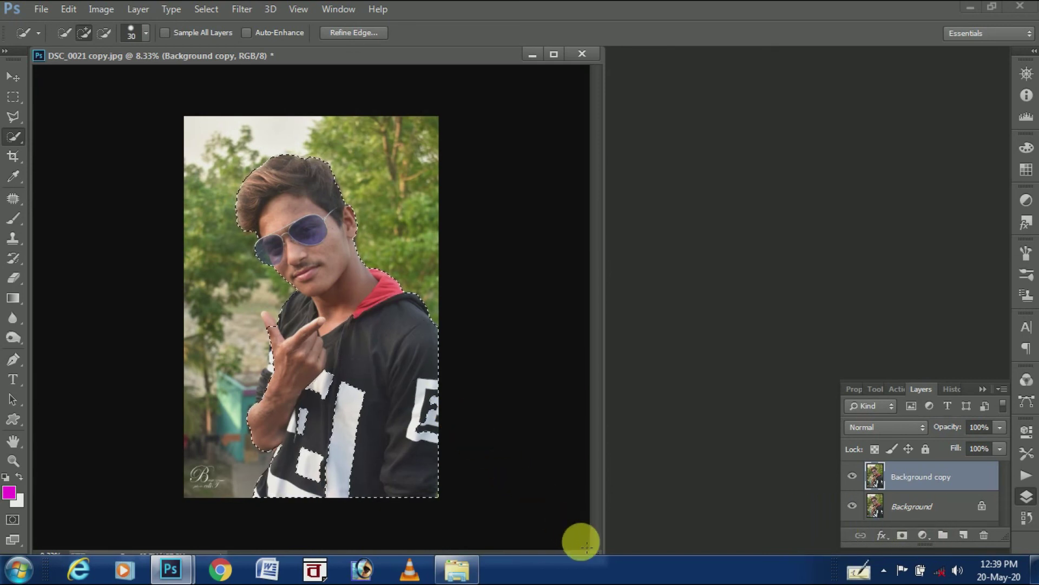
{"action": "mouse_move", "coordinate": [378, 377]}
{"action": "left_mouse_down"}
{"action": "mouse_move", "coordinate": [343, 445]}
{"action": "mouse_move", "coordinate": [348, 406]}
{"action": "mouse_move", "coordinate": [295, 467]}
{"action": "mouse_move", "coordinate": [360, 457]}
{"action": "mouse_move", "coordinate": [378, 425]}
{"action": "mouse_move", "coordinate": [355, 383]}
{"action": "mouse_move", "coordinate": [301, 388]}
{"action": "mouse_move", "coordinate": [327, 369]}
{"action": "mouse_move", "coordinate": [304, 424]}
{"action": "mouse_move", "coordinate": [322, 412]}
{"action": "mouse_move", "coordinate": [298, 348]}
{"action": "mouse_move", "coordinate": [349, 376]}
{"action": "left_mouse_up"}
{"action": "key", "text": "ctrl+plus"}
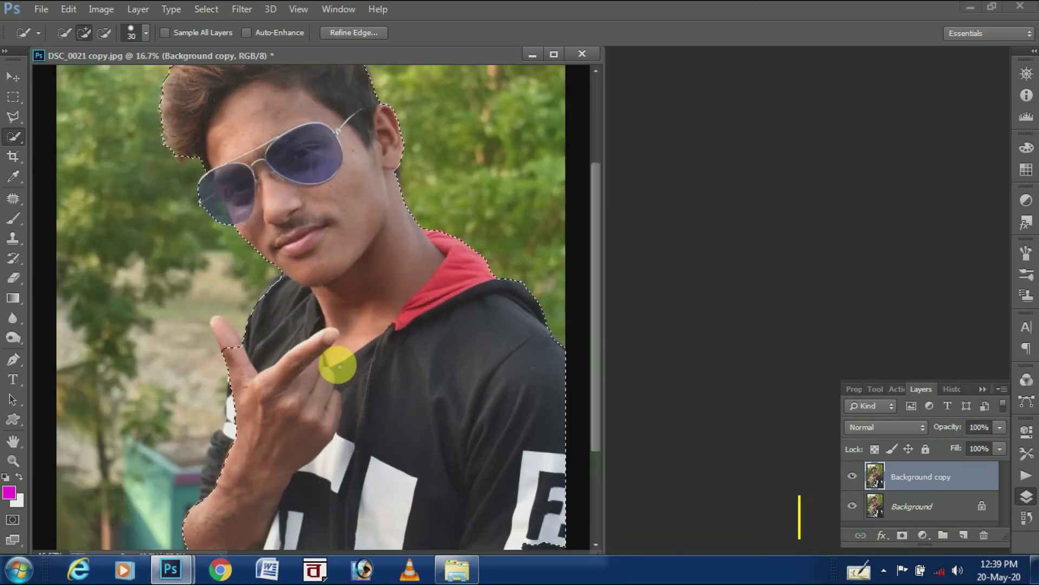
{"action": "mouse_move", "coordinate": [340, 366]}
{"action": "left_mouse_down"}
{"action": "mouse_move", "coordinate": [324, 348]}
{"action": "mouse_move", "coordinate": [232, 395]}
{"action": "mouse_move", "coordinate": [244, 355]}
{"action": "mouse_move", "coordinate": [234, 337]}
{"action": "mouse_move", "coordinate": [232, 410]}
{"action": "mouse_move", "coordinate": [269, 378]}
{"action": "mouse_move", "coordinate": [233, 418]}
{"action": "mouse_move", "coordinate": [232, 383]}
{"action": "mouse_move", "coordinate": [227, 390]}
{"action": "mouse_move", "coordinate": [232, 422]}
{"action": "mouse_move", "coordinate": [219, 460]}
{"action": "mouse_move", "coordinate": [220, 429]}
{"action": "mouse_move", "coordinate": [204, 501]}
{"action": "left_mouse_up"}
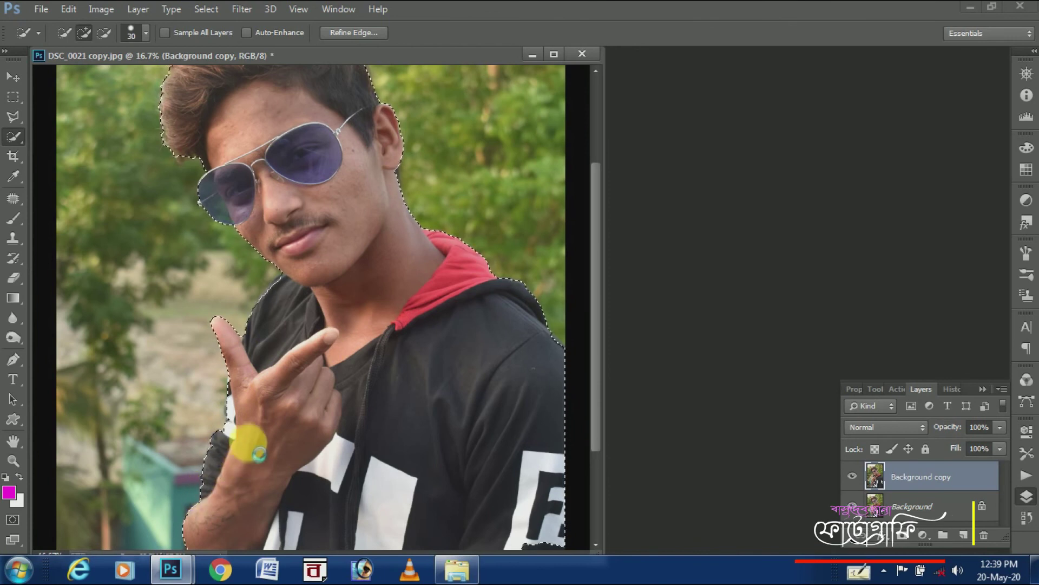
{"action": "scroll", "coordinate": [387, 387], "scroll_direction": "up", "scroll_amount": 1}
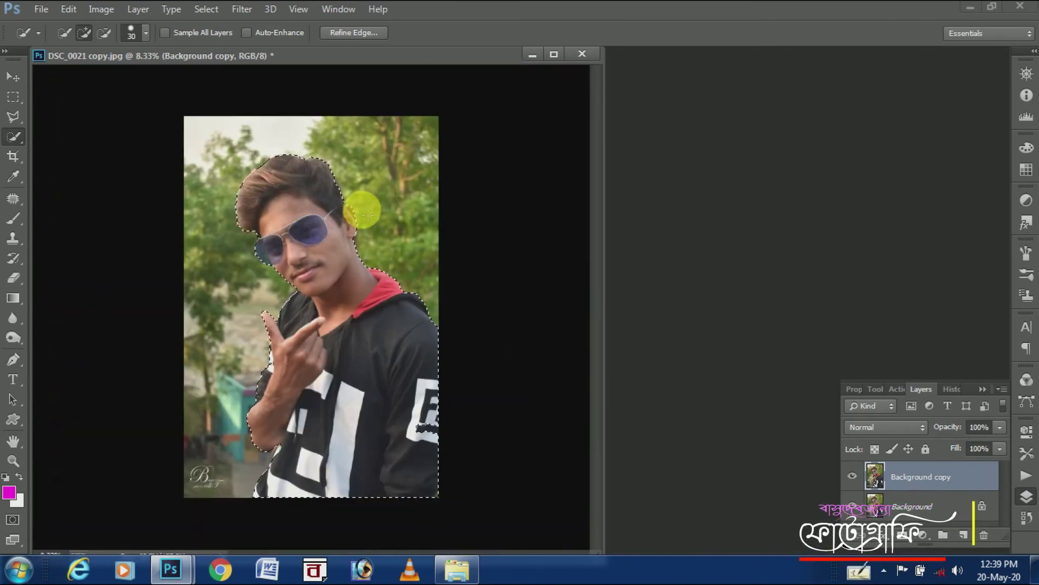
Step: In Refine Edge, make first feather, smoothing and shift-edge adjustments, previewing On Black
{"action": "left_click", "coordinate": [346, 33]}
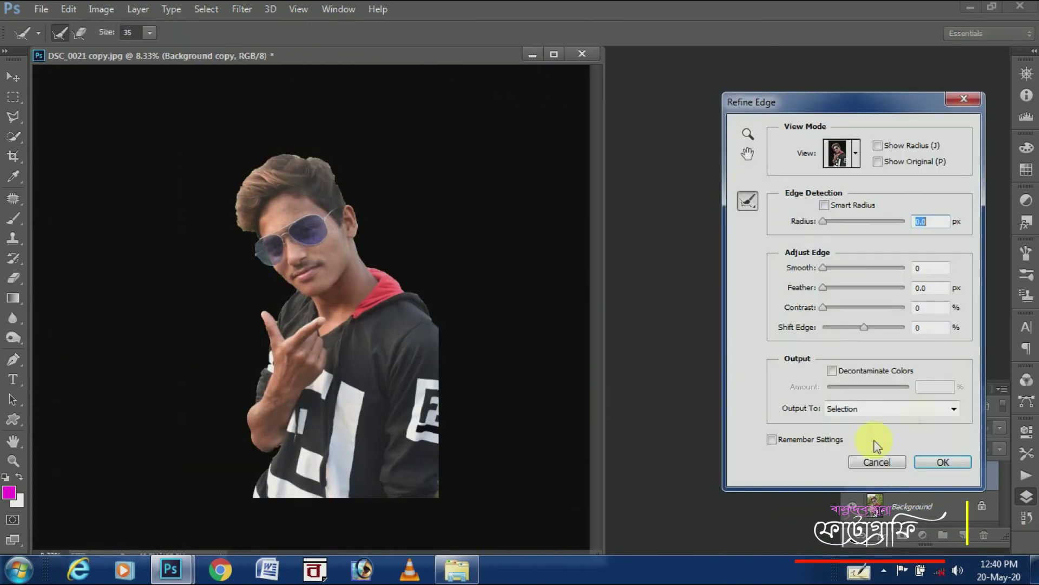
{"action": "left_click", "coordinate": [835, 291]}
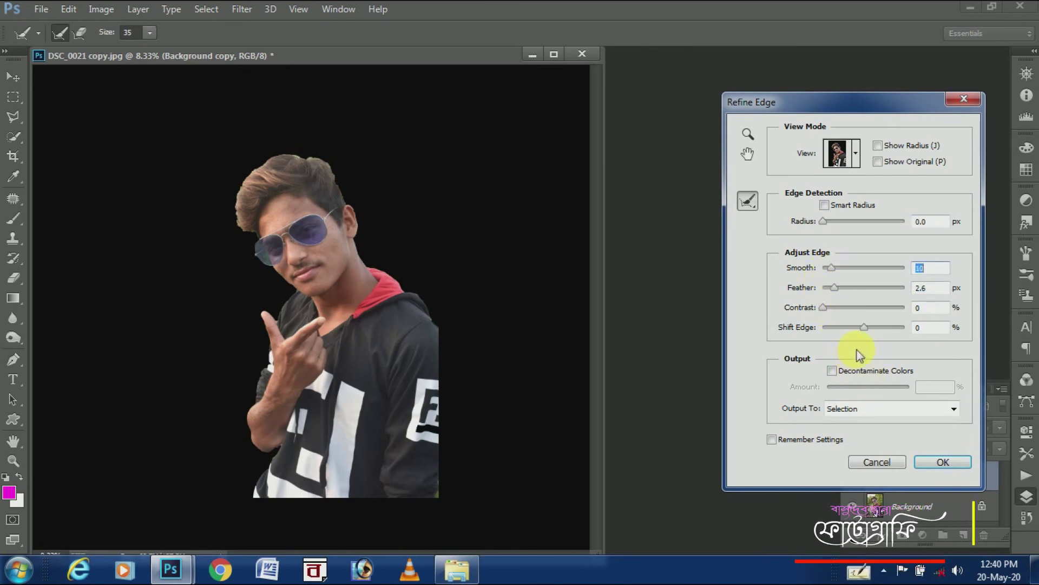
{"action": "mouse_move", "coordinate": [864, 327]}
{"action": "left_mouse_down"}
{"action": "mouse_move", "coordinate": [816, 330]}
{"action": "mouse_move", "coordinate": [841, 327]}
{"action": "left_mouse_up"}
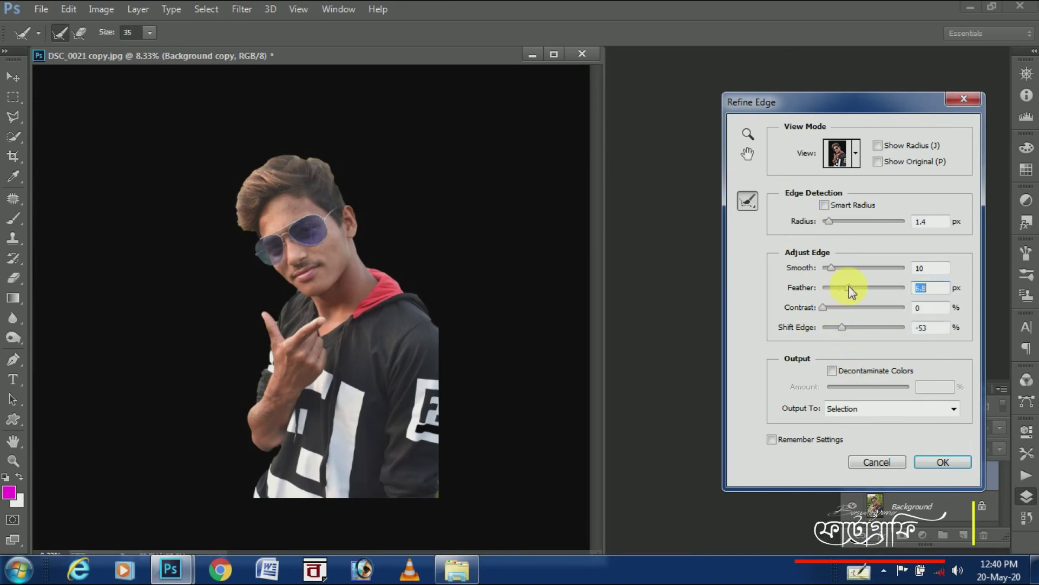
{"action": "mouse_move", "coordinate": [849, 287]}
{"action": "left_mouse_down"}
{"action": "mouse_move", "coordinate": [865, 290]}
{"action": "mouse_move", "coordinate": [837, 296]}
{"action": "left_mouse_up"}
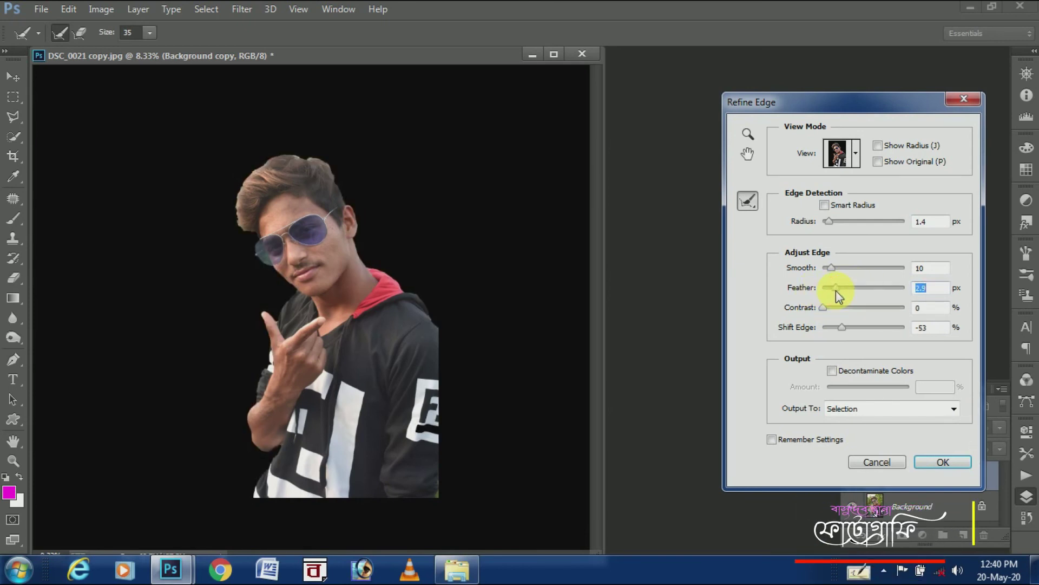
{"action": "mouse_move", "coordinate": [836, 269]}
{"action": "left_mouse_down"}
{"action": "mouse_move", "coordinate": [865, 270]}
{"action": "mouse_move", "coordinate": [841, 269]}
{"action": "left_mouse_up"}
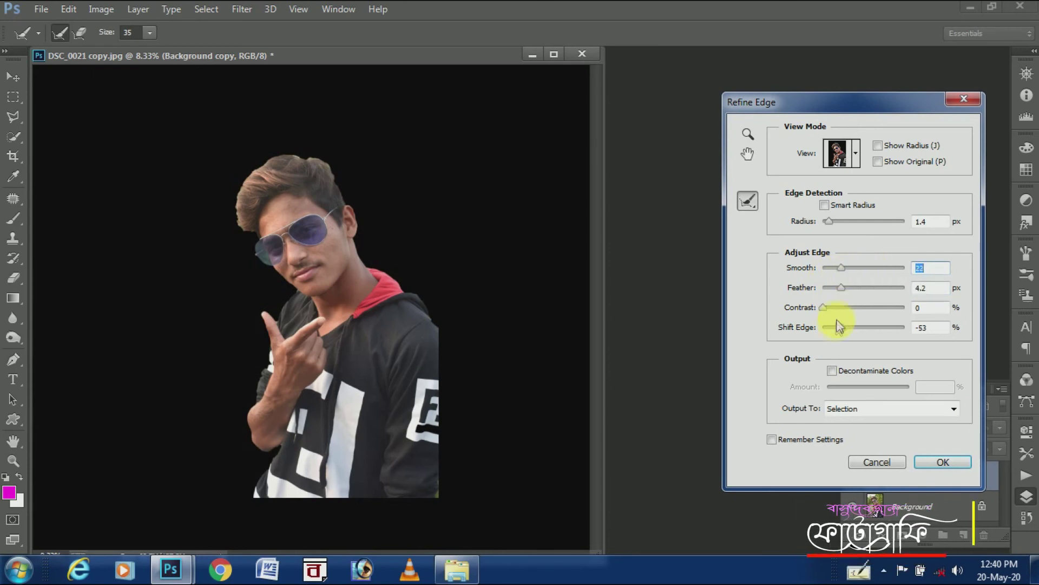
{"action": "left_click_drag", "start_coordinate": [823, 307], "coordinate": [832, 311]}
{"action": "left_click", "coordinate": [854, 162]}
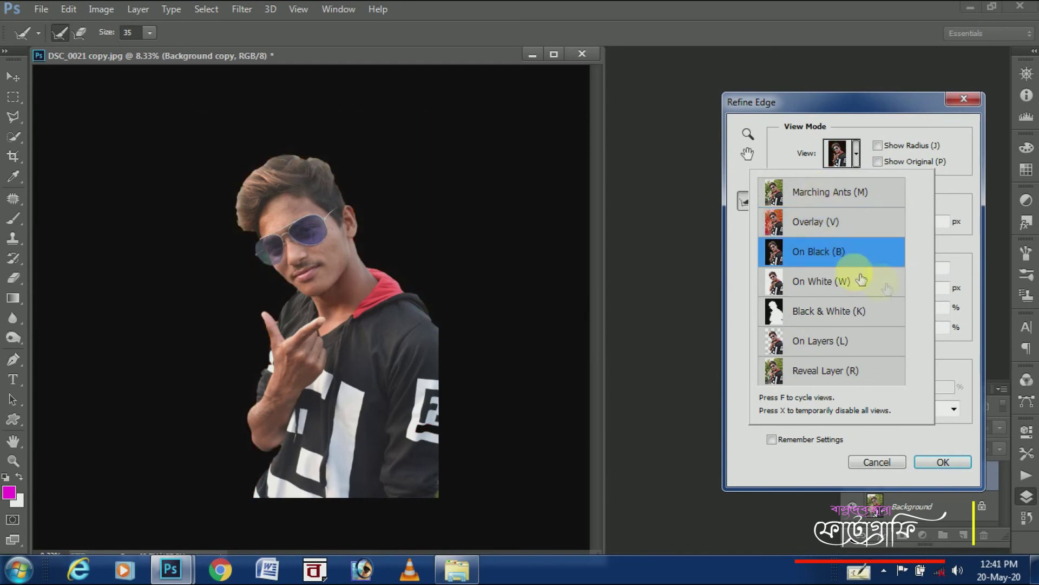
{"action": "left_click", "coordinate": [828, 251]}
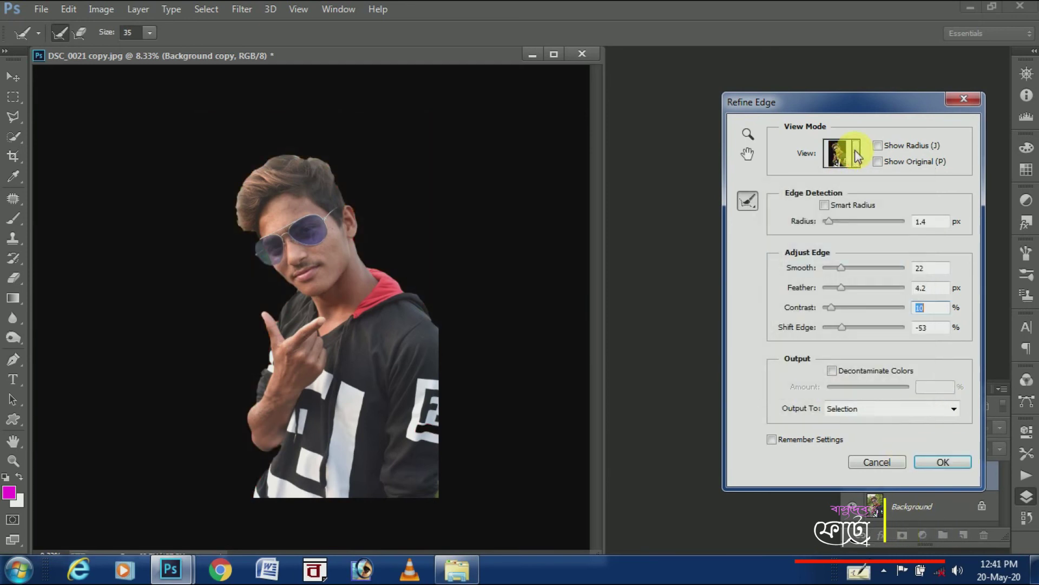
Step: Finalise Smooth 59, Feather 4.2 px and Shift Edge -57%, then apply the refined edge
{"action": "left_click_drag", "start_coordinate": [830, 307], "coordinate": [875, 305]}
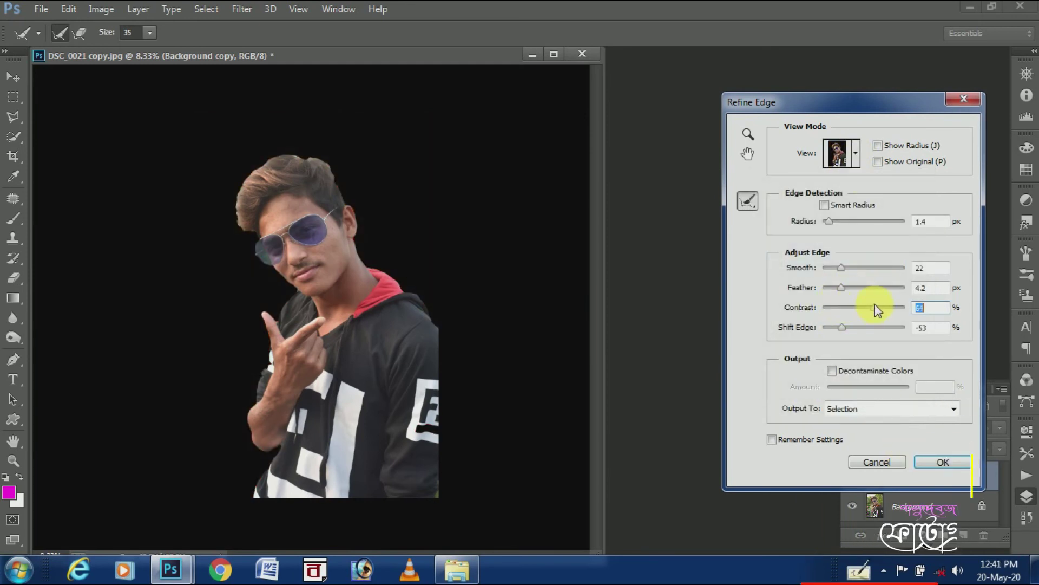
{"action": "key", "text": "ctrl+plus"}
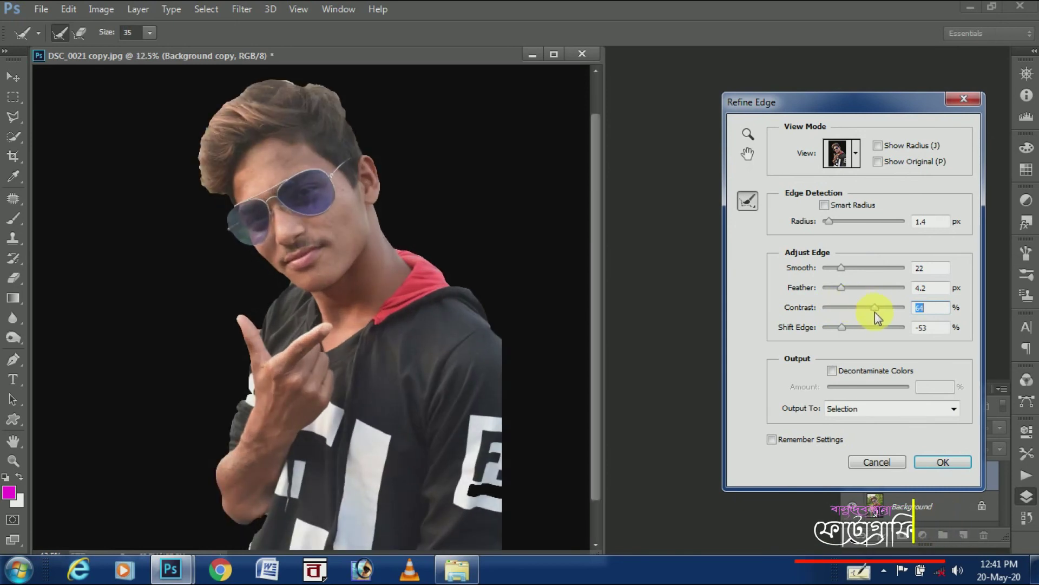
{"action": "mouse_move", "coordinate": [854, 307]}
{"action": "left_mouse_down"}
{"action": "mouse_move", "coordinate": [843, 295]}
{"action": "mouse_move", "coordinate": [859, 295]}
{"action": "left_mouse_up"}
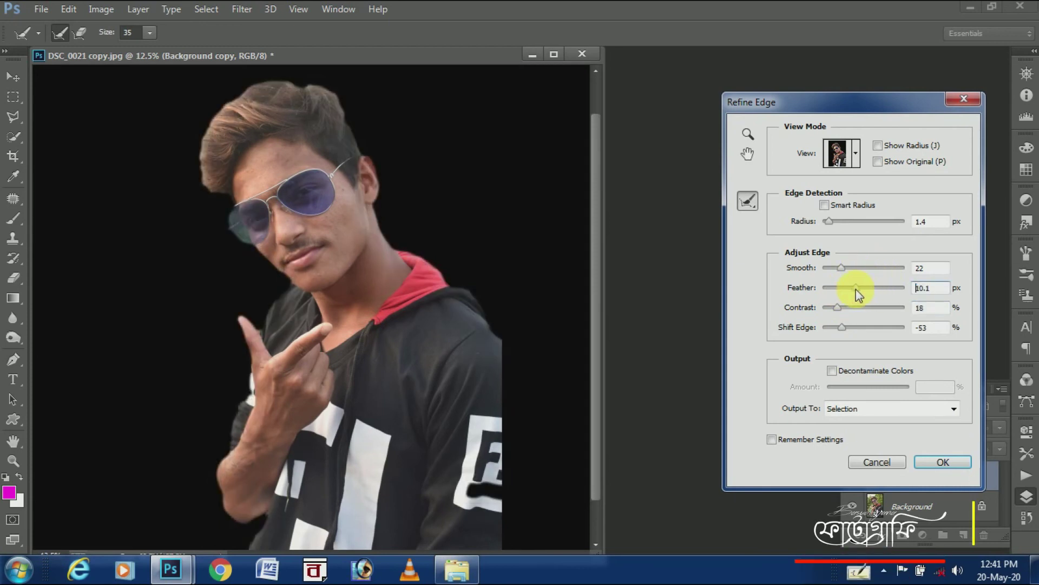
{"action": "mouse_move", "coordinate": [855, 288]}
{"action": "left_mouse_down"}
{"action": "mouse_move", "coordinate": [845, 287]}
{"action": "mouse_move", "coordinate": [890, 268]}
{"action": "mouse_move", "coordinate": [870, 268]}
{"action": "mouse_move", "coordinate": [842, 293]}
{"action": "left_mouse_up"}
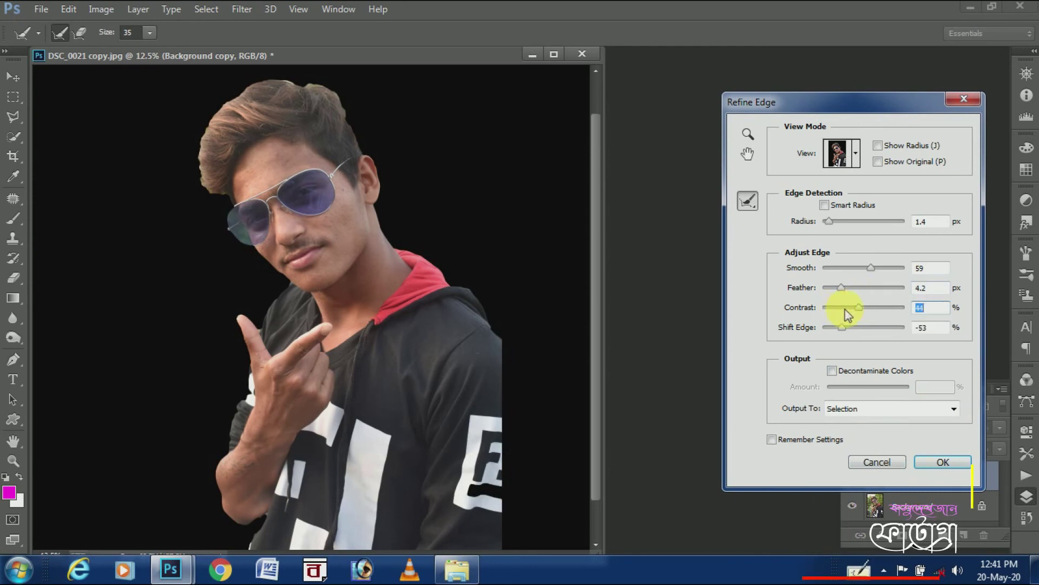
{"action": "left_click_drag", "start_coordinate": [842, 306], "coordinate": [965, 308]}
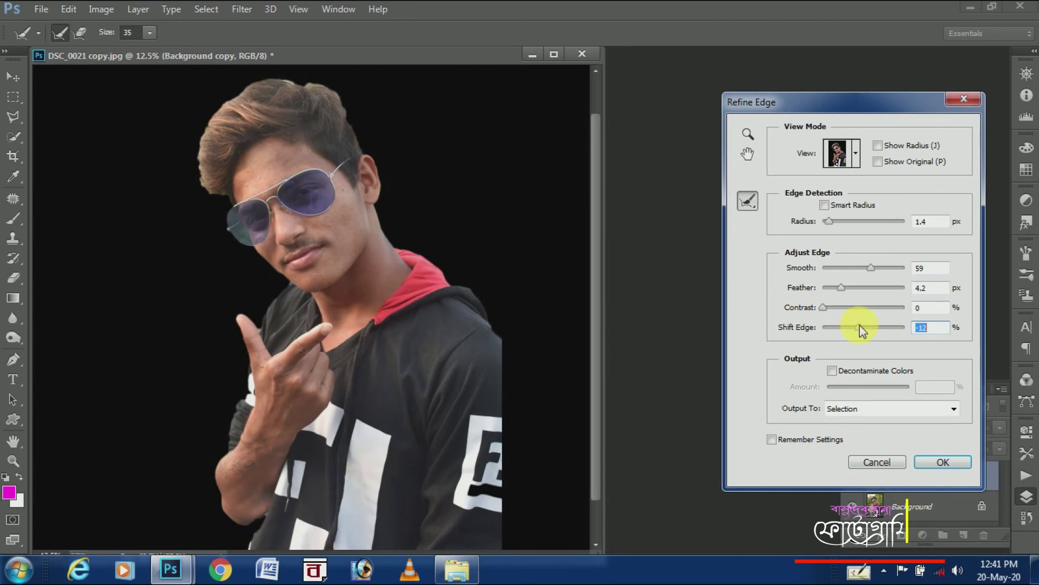
{"action": "left_click_drag", "start_coordinate": [861, 329], "coordinate": [851, 328]}
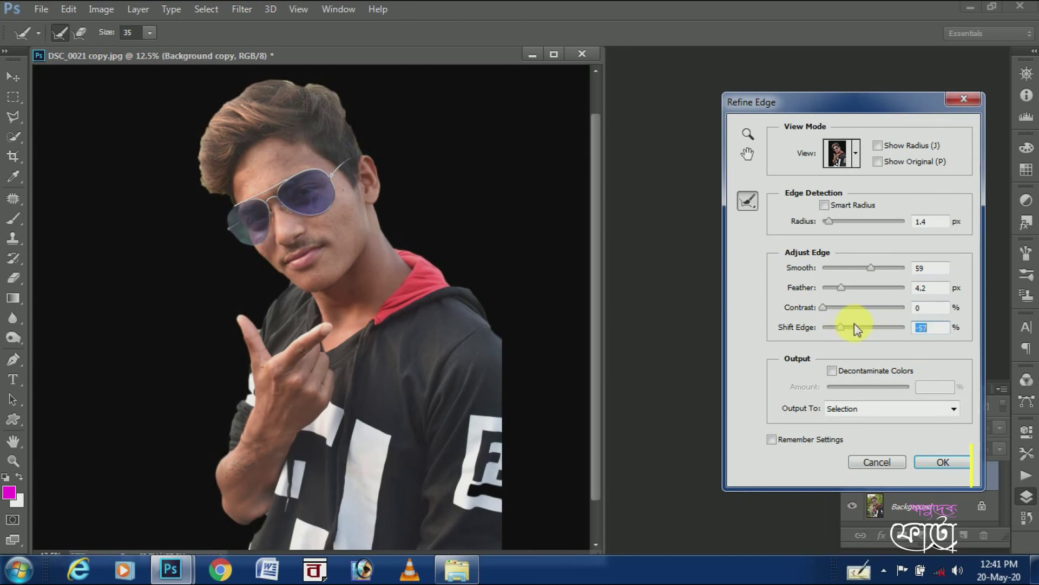
{"action": "left_click", "coordinate": [943, 462]}
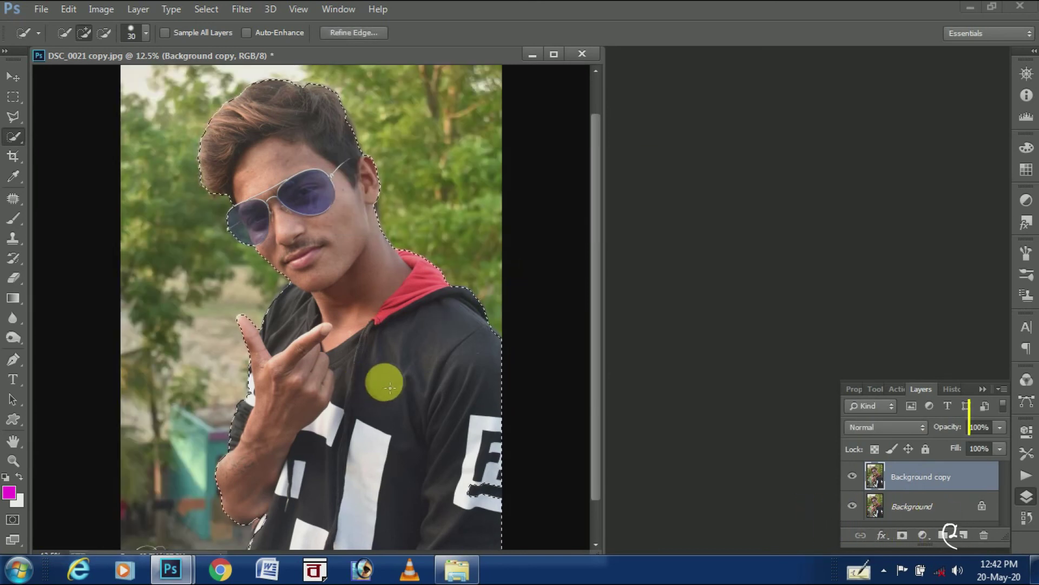
Step: Copy the selected subject onto a new Layer 1
{"action": "key", "text": "ctrl+j"}
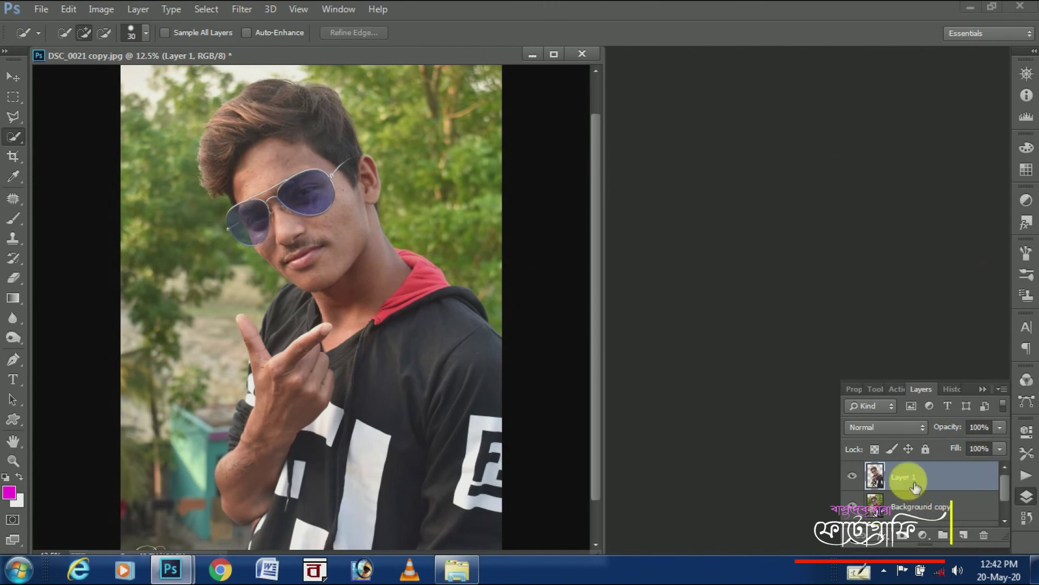
{"action": "double_click", "coordinate": [875, 475]}
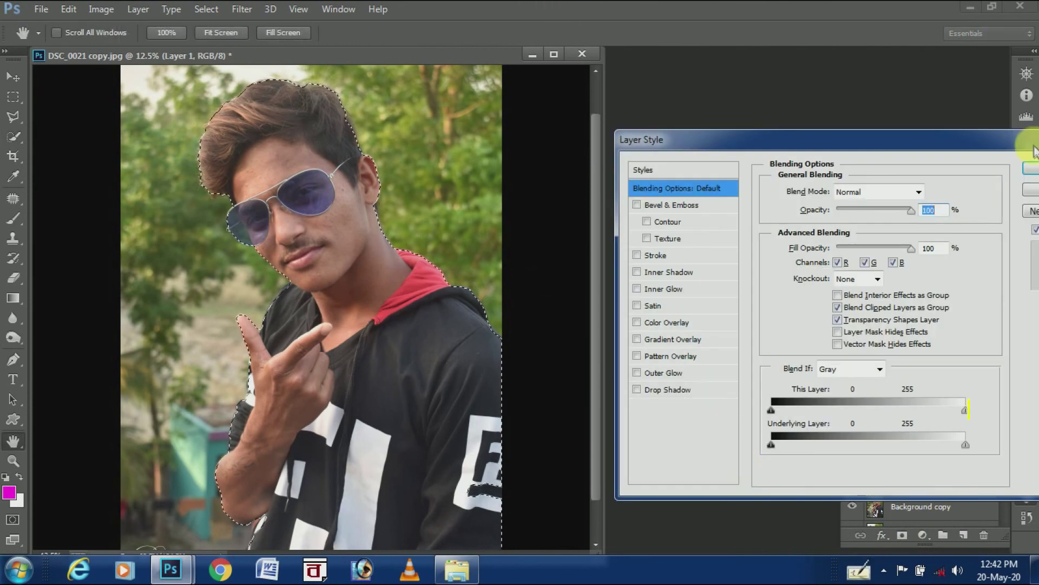
{"action": "left_click_drag", "start_coordinate": [907, 145], "coordinate": [750, 184]}
{"action": "left_click", "coordinate": [917, 166]}
{"action": "key", "text": "w"}
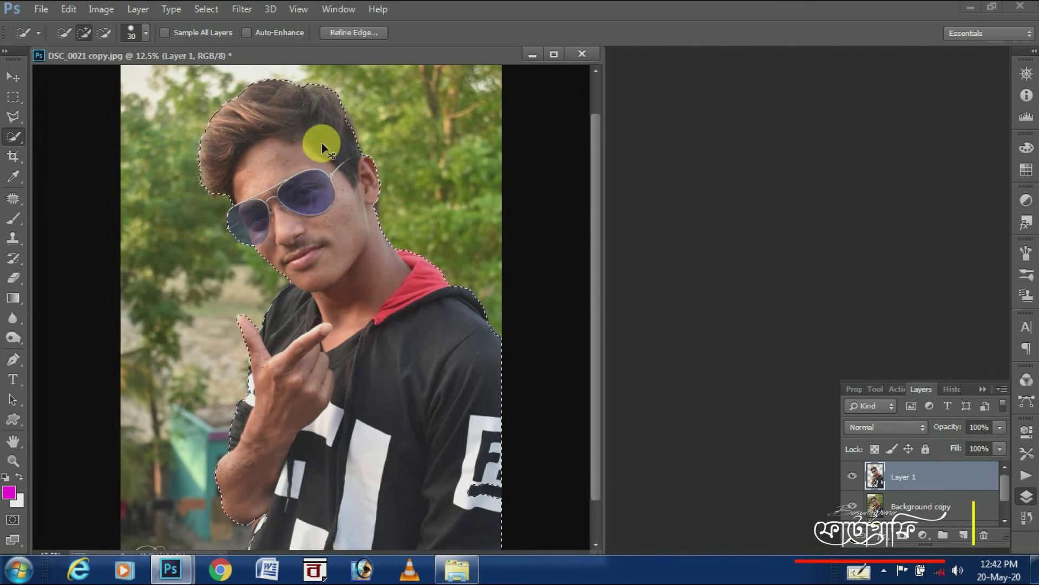
{"action": "key", "text": "ctrl+minus"}
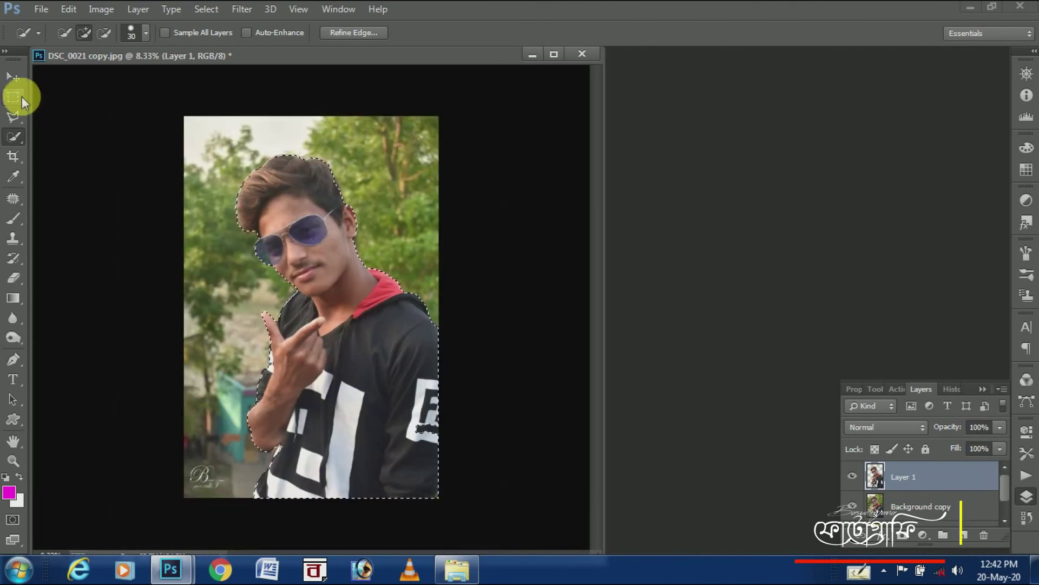
{"action": "left_click", "coordinate": [13, 76]}
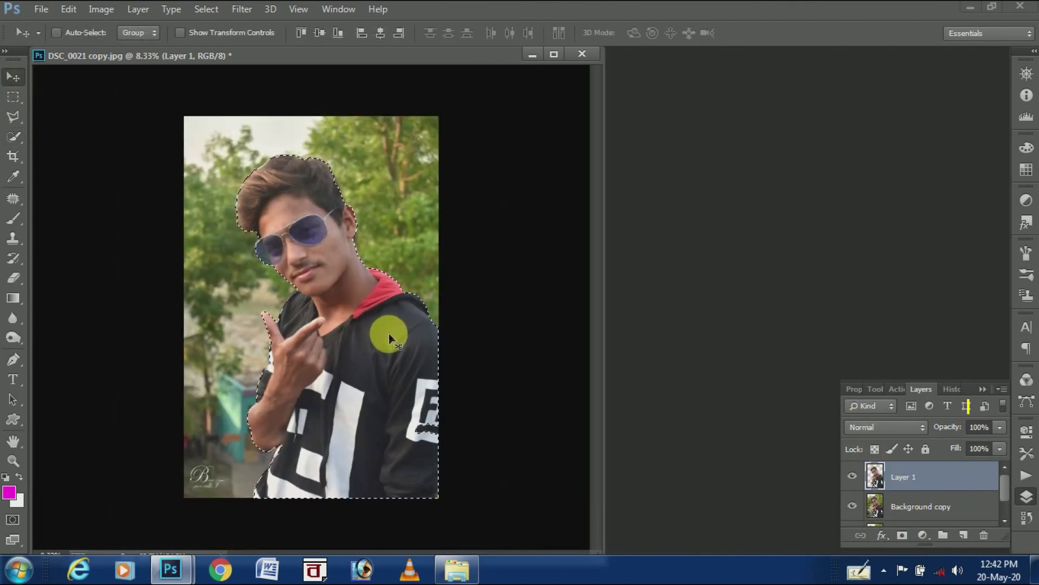
Step: Fill the subject selection on Background copy, then deselect and keep Background copy active
{"action": "left_click", "coordinate": [920, 505]}
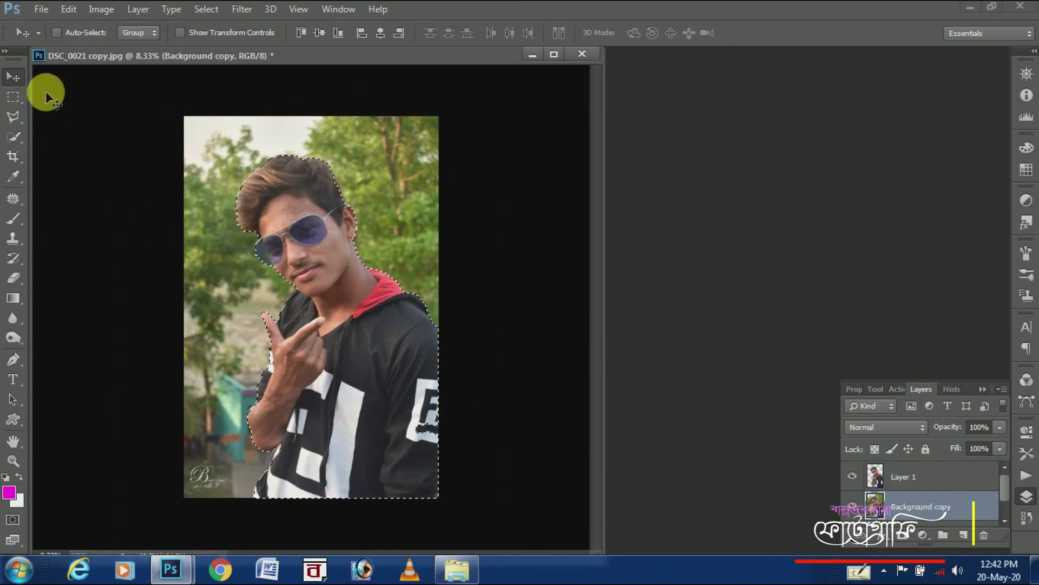
{"action": "right_click", "coordinate": [282, 206]}
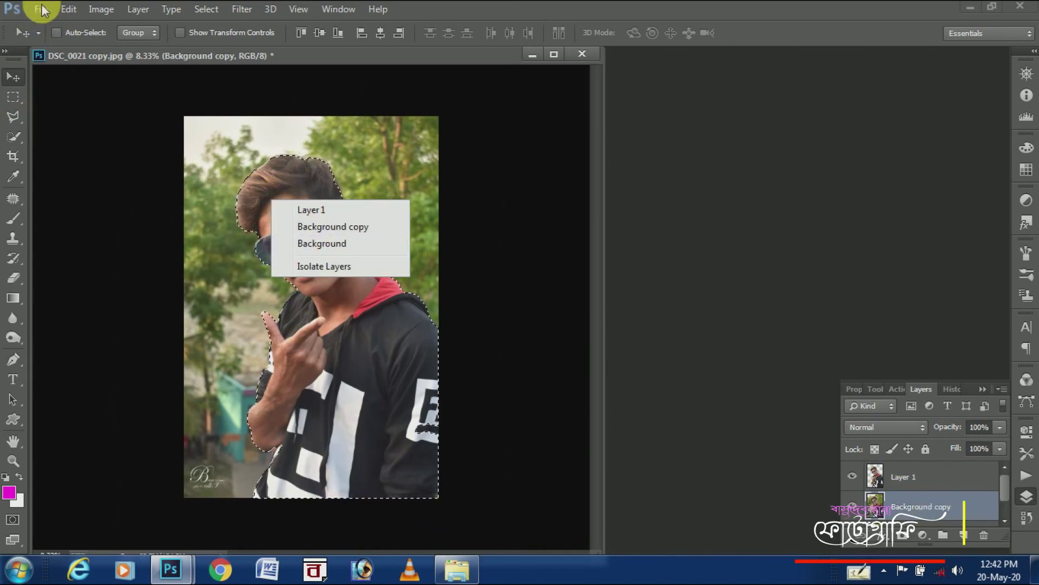
{"action": "left_click", "coordinate": [67, 14]}
{"action": "left_click", "coordinate": [135, 209]}
{"action": "left_click", "coordinate": [606, 155]}
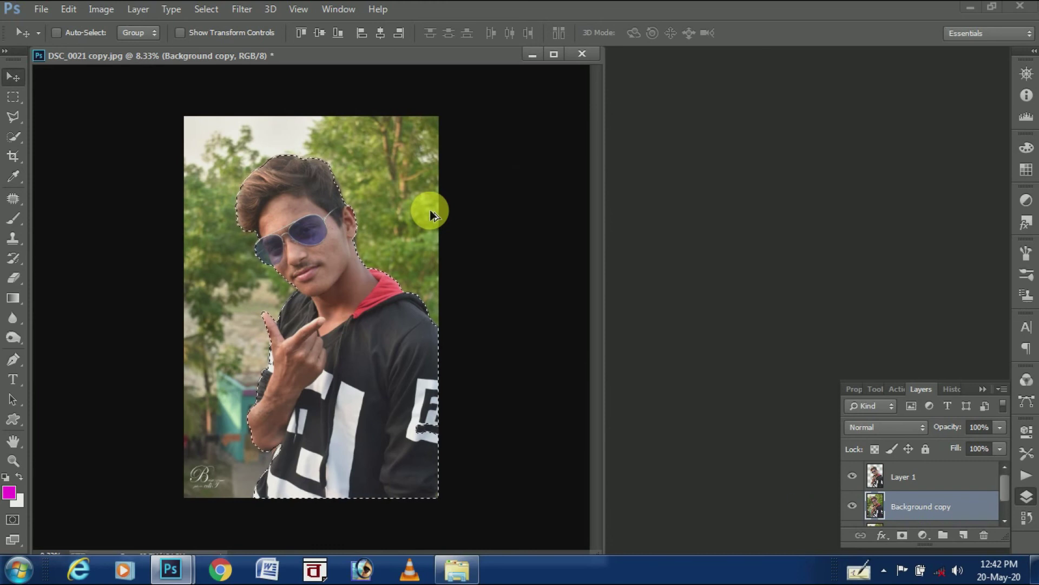
{"action": "key", "text": "ctrl+d"}
{"action": "key", "text": "alt+bracketright"}
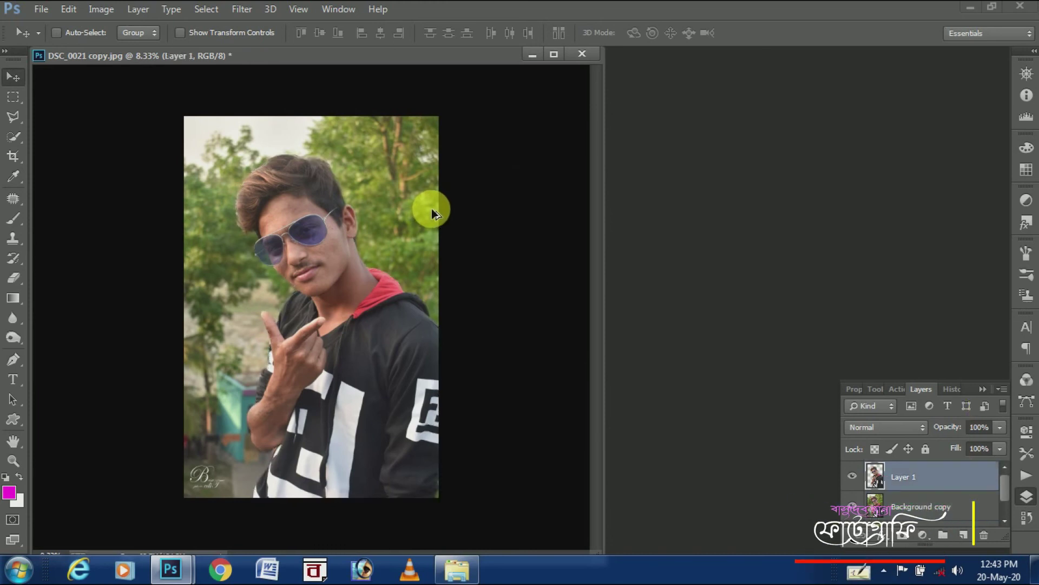
{"action": "left_click", "coordinate": [943, 512]}
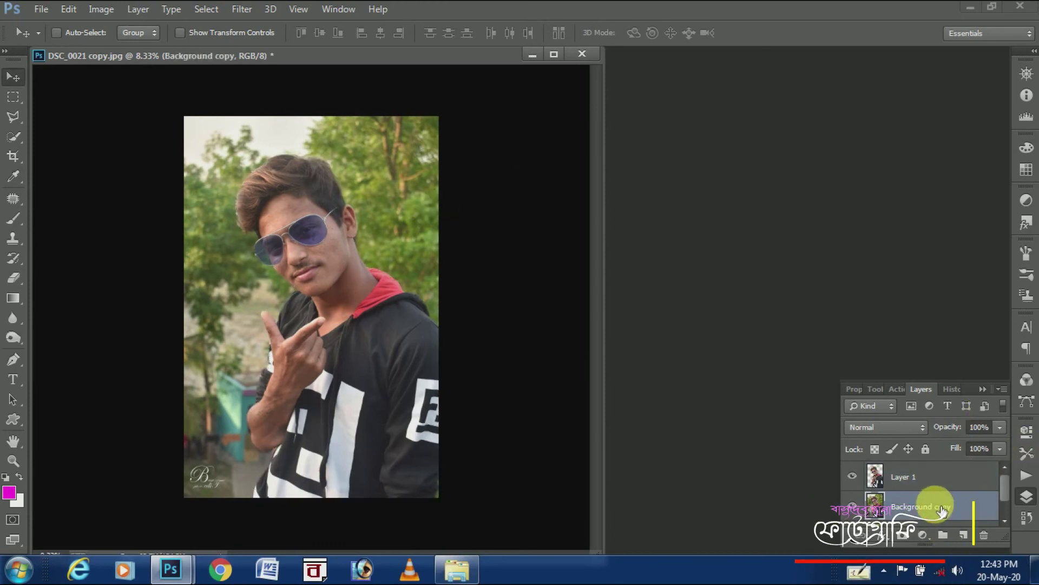
{"action": "left_click", "coordinate": [924, 481]}
{"action": "left_click", "coordinate": [941, 513]}
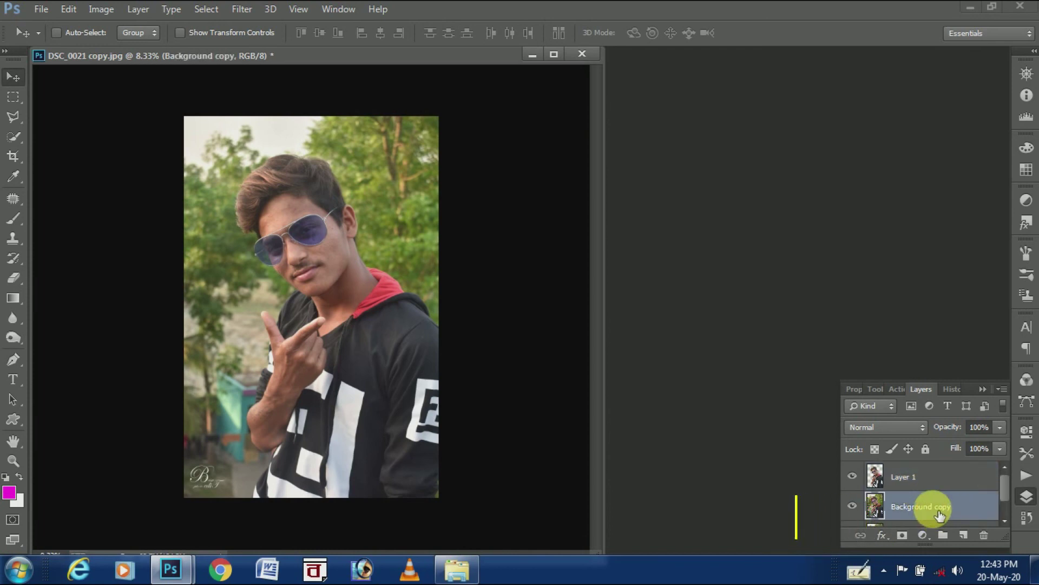
{"action": "key", "text": "ctrl+u"}
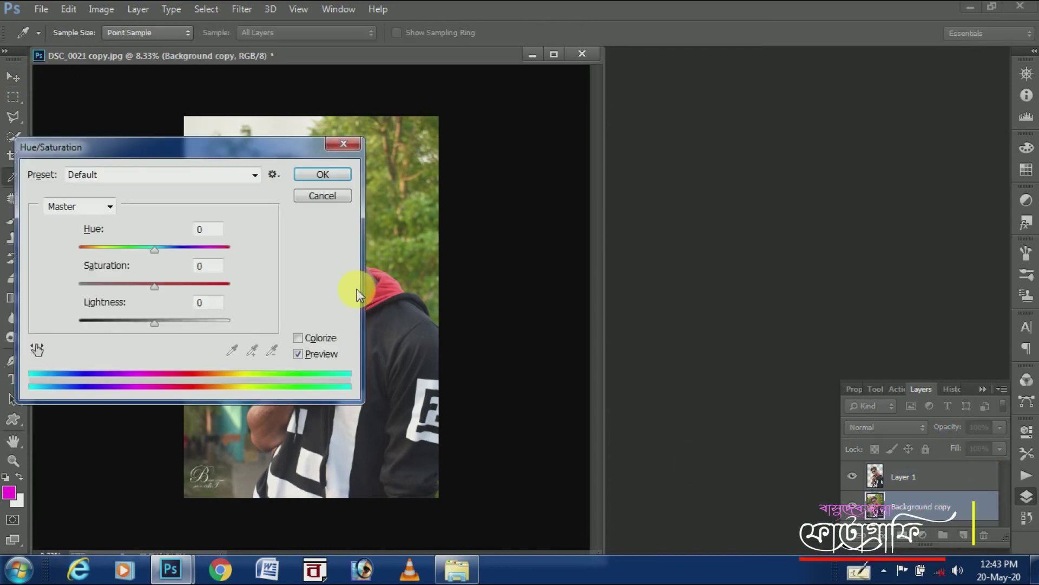
{"action": "left_click_drag", "start_coordinate": [255, 144], "coordinate": [767, 167]}
{"action": "left_click_drag", "start_coordinate": [684, 307], "coordinate": [711, 306]}
{"action": "left_click_drag", "start_coordinate": [666, 271], "coordinate": [645, 270]}
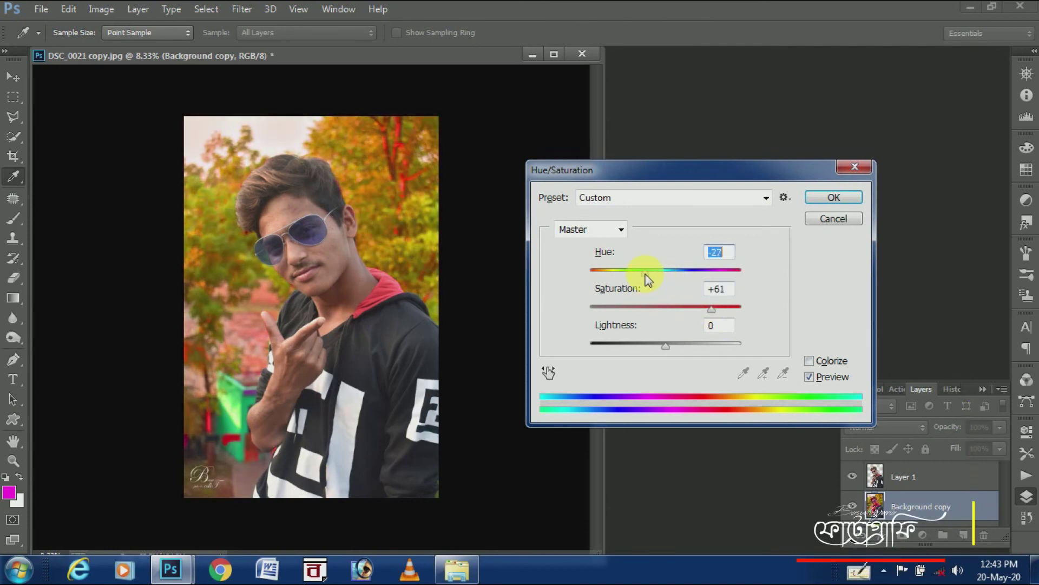
{"action": "left_click_drag", "start_coordinate": [658, 265], "coordinate": [622, 274]}
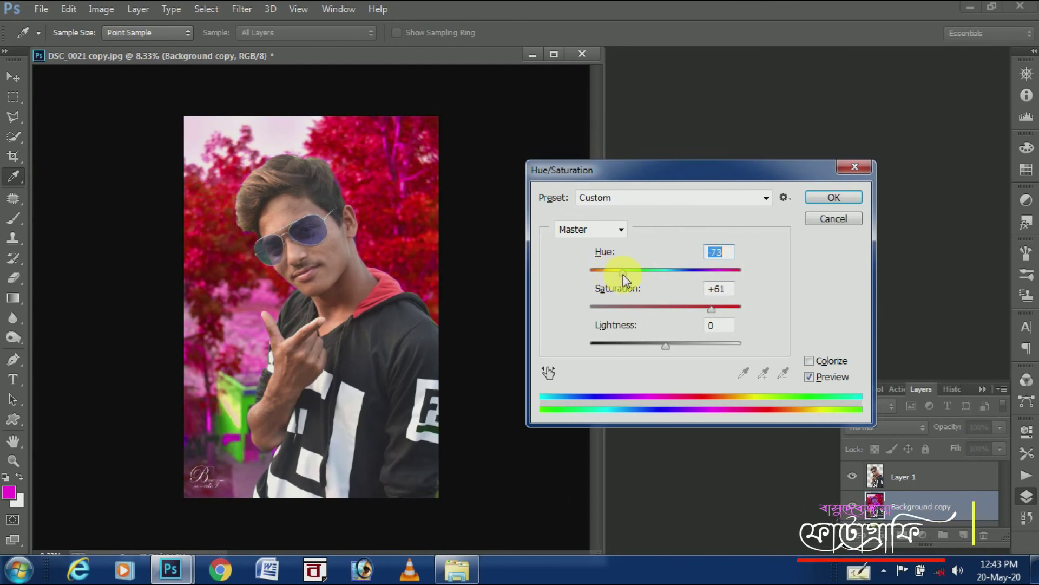
{"action": "left_click", "coordinate": [853, 167]}
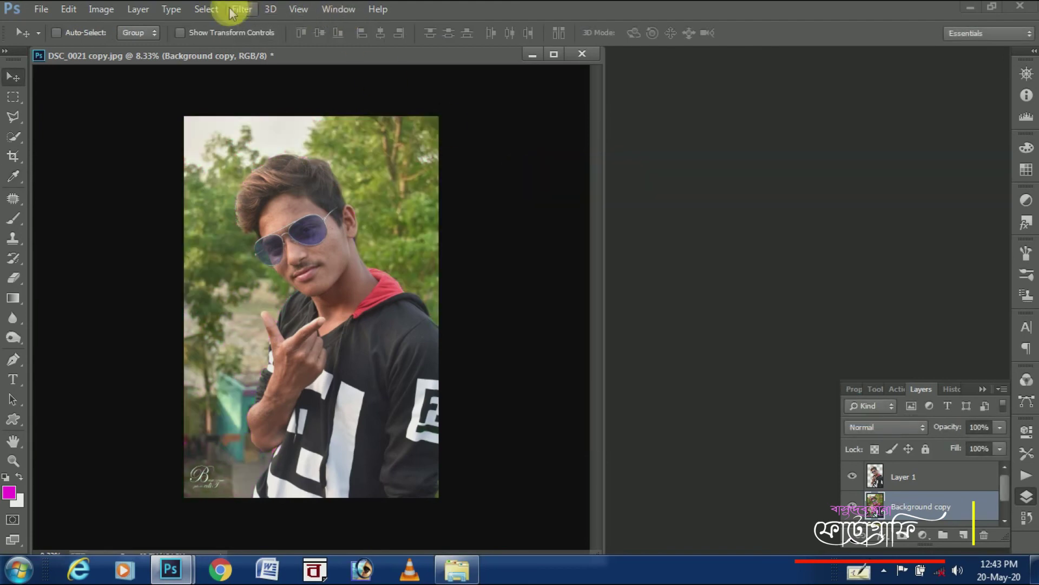
Step: Apply a 42.8-pixel Gaussian Blur to the Background copy layer
{"action": "left_click", "coordinate": [245, 11]}
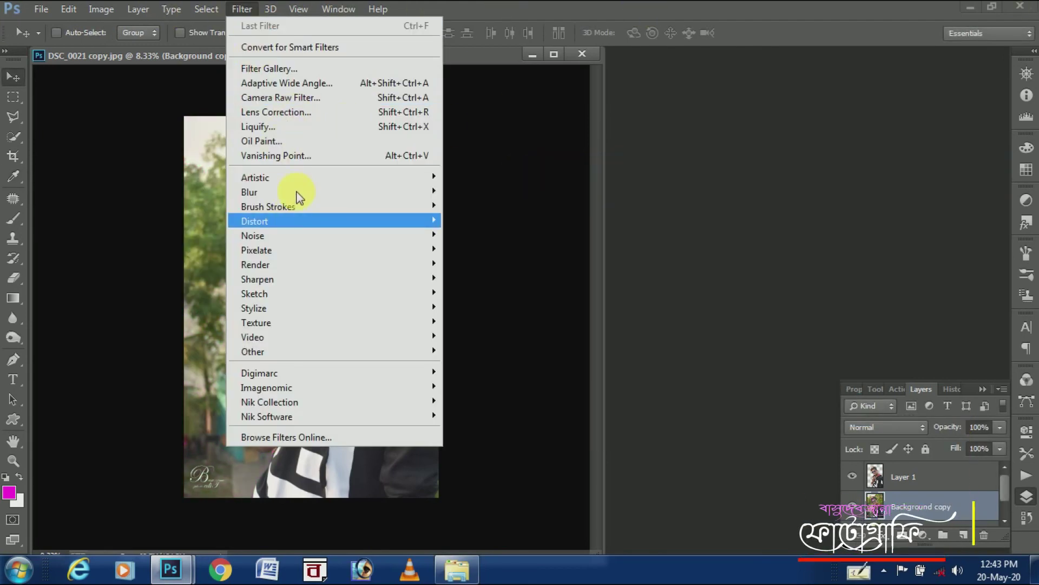
{"action": "mouse_move", "coordinate": [249, 192]}
{"action": "left_click", "coordinate": [489, 297]}
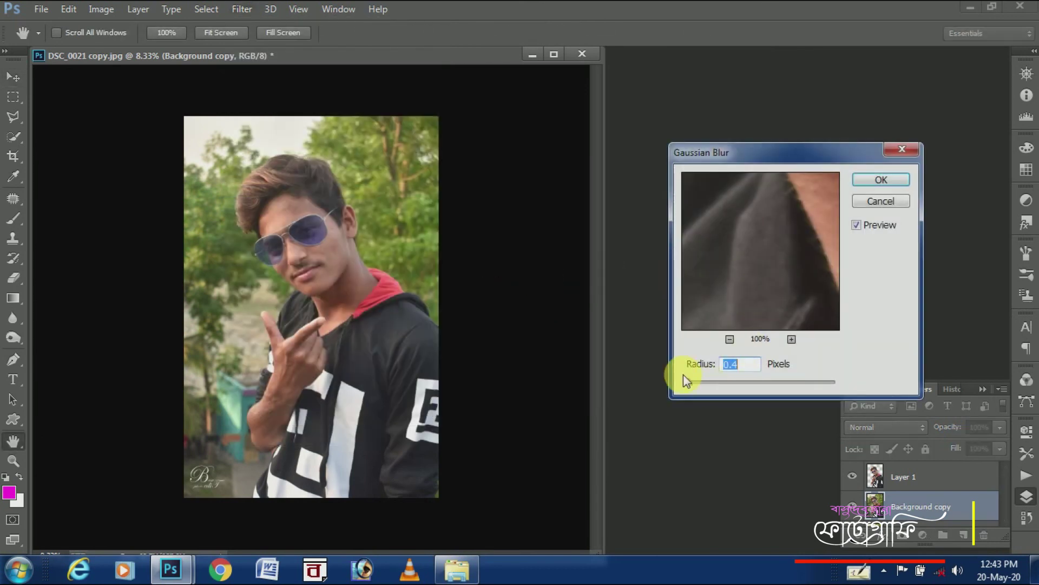
{"action": "left_click_drag", "start_coordinate": [701, 386], "coordinate": [764, 385]}
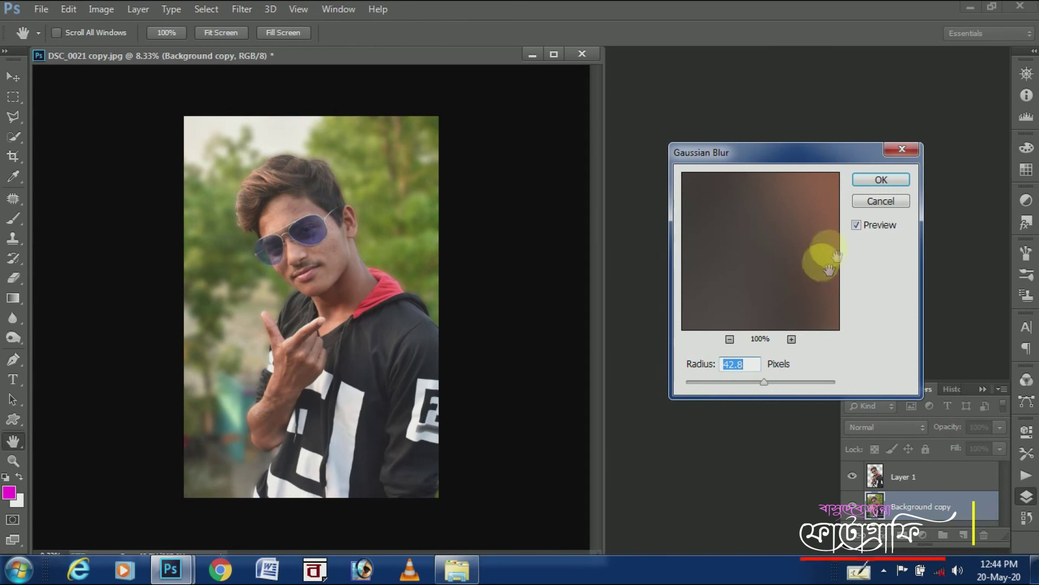
{"action": "left_click", "coordinate": [881, 180]}
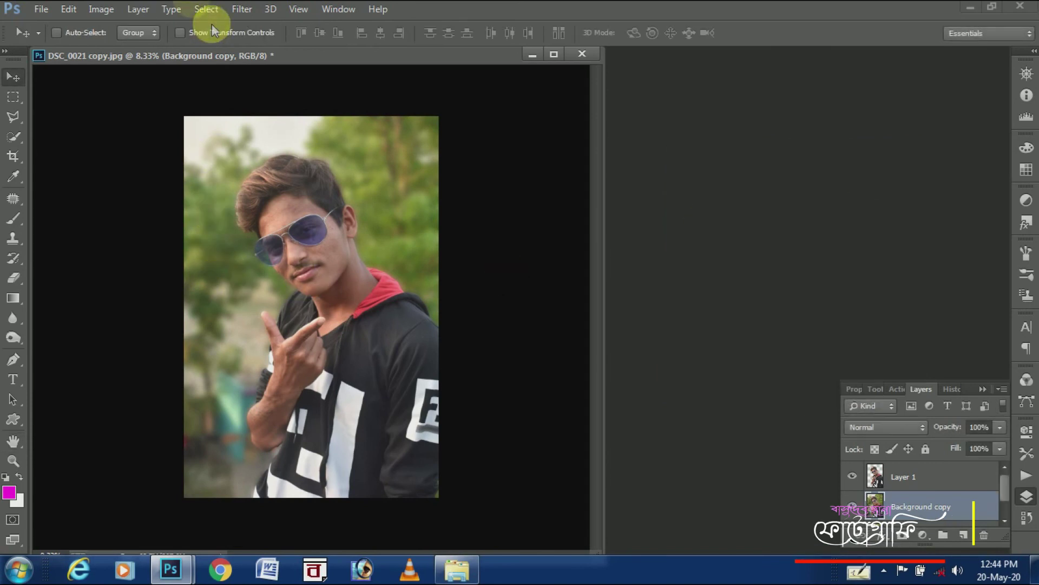
{"action": "left_click", "coordinate": [257, 9]}
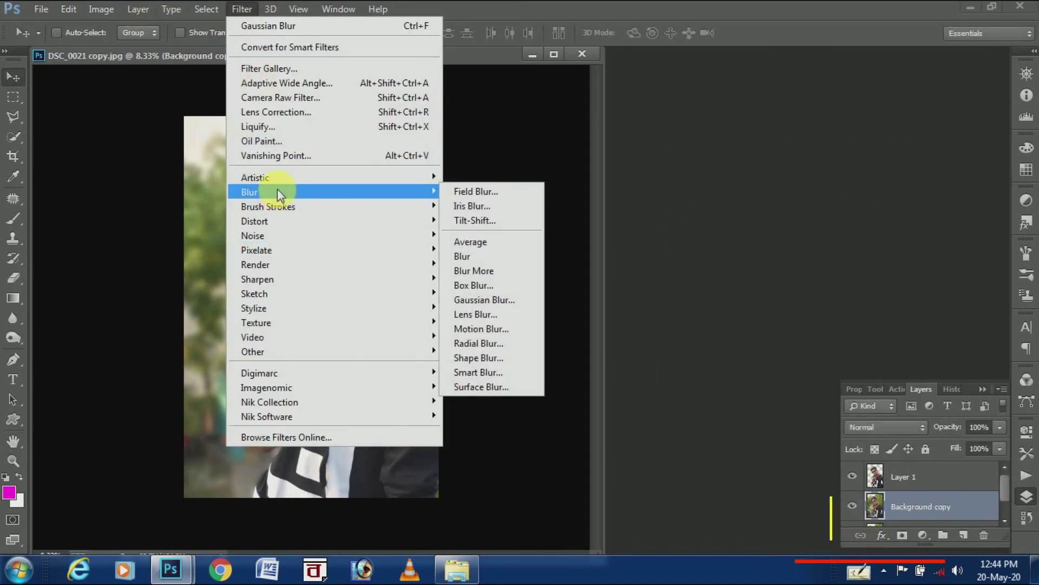
{"action": "left_click", "coordinate": [132, 272]}
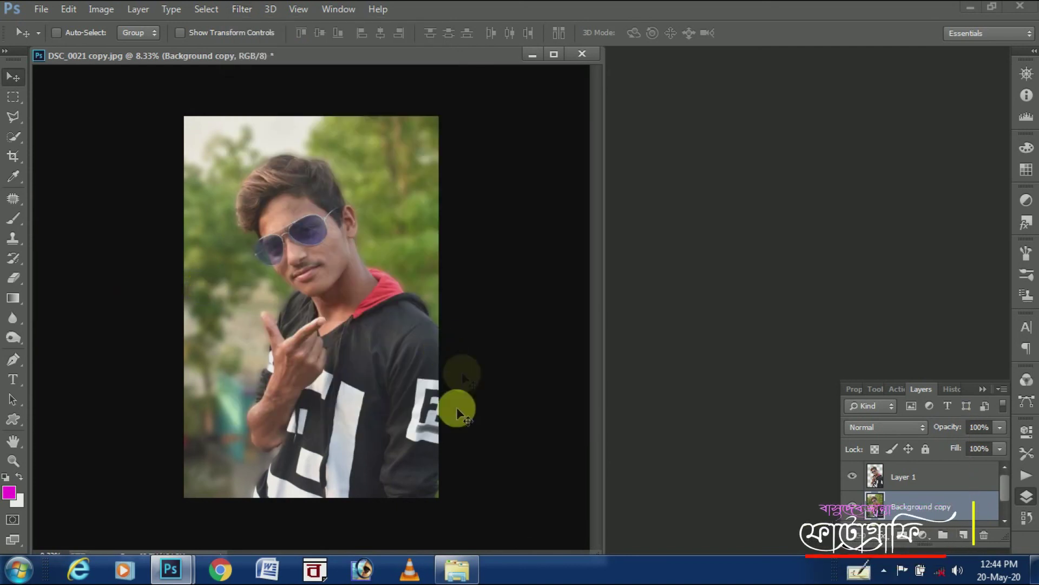
{"action": "key", "text": "ctrl+u"}
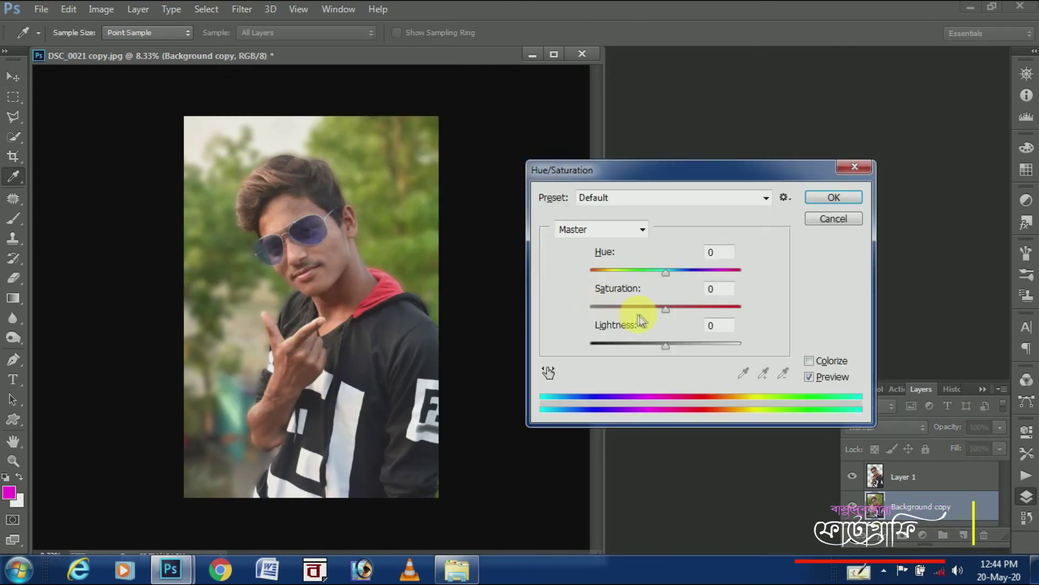
Step: Tint the blurred backdrop warm red with Hue -35 and Saturation +37
{"action": "left_click_drag", "start_coordinate": [689, 306], "coordinate": [691, 307]}
{"action": "left_click_drag", "start_coordinate": [665, 270], "coordinate": [642, 280]}
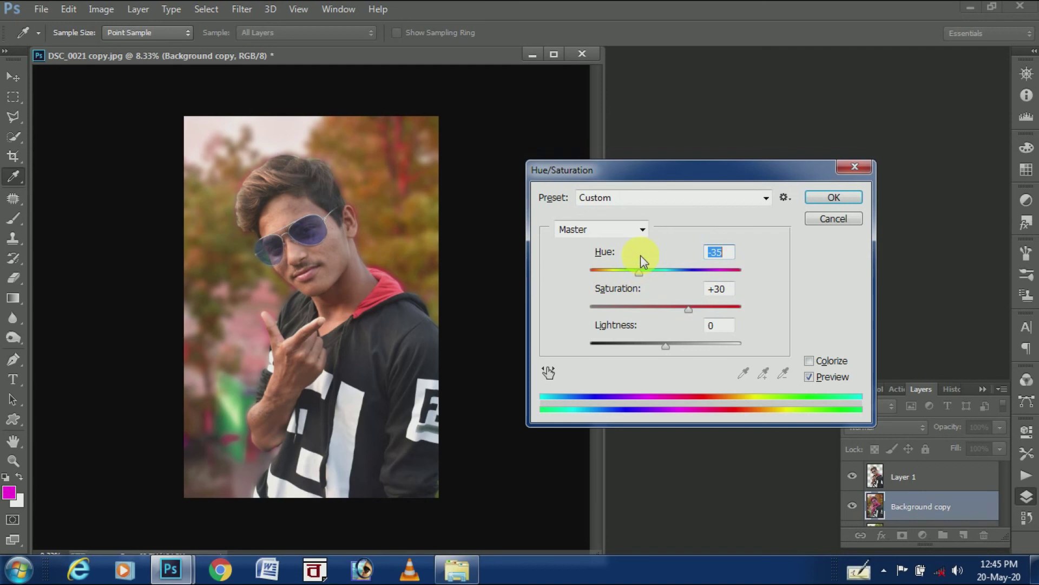
{"action": "mouse_move", "coordinate": [688, 308]}
{"action": "left_mouse_down"}
{"action": "mouse_move", "coordinate": [643, 309]}
{"action": "mouse_move", "coordinate": [697, 325]}
{"action": "left_mouse_up"}
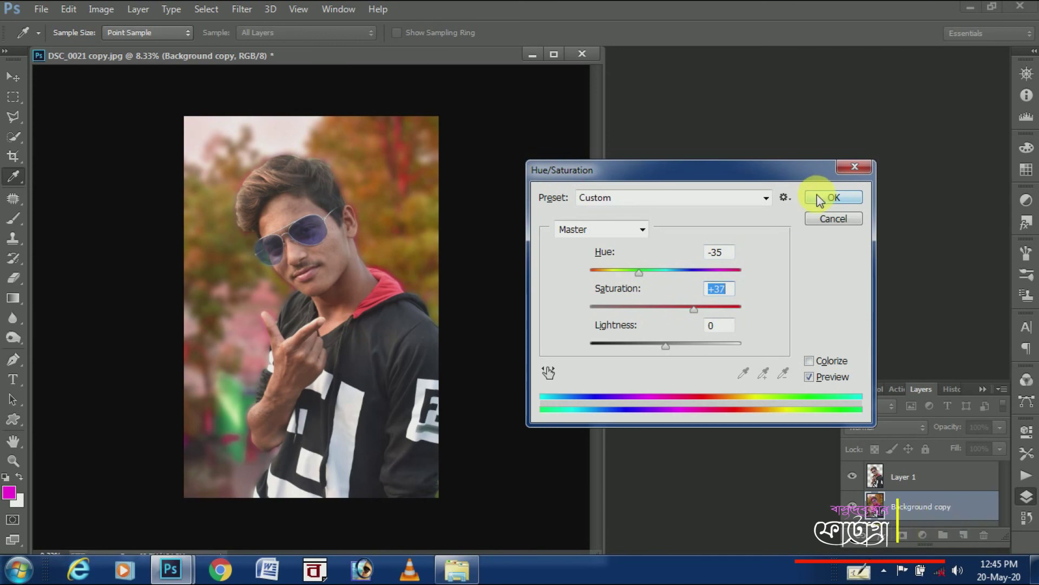
{"action": "left_click", "coordinate": [845, 201]}
{"action": "key", "text": "v"}
{"action": "left_click", "coordinate": [852, 506]}
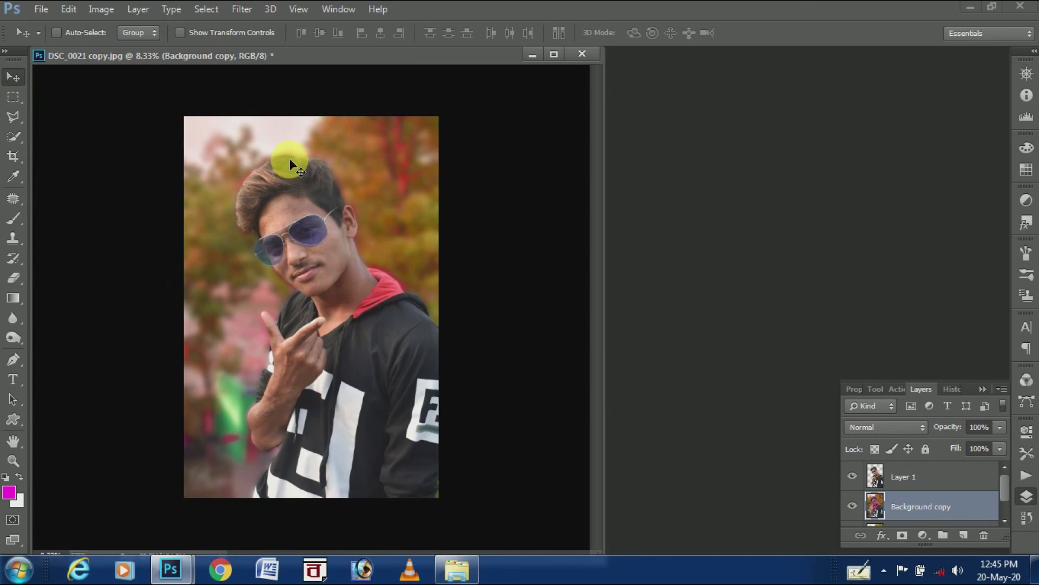
{"action": "key", "text": "ctrl+plus"}
Step: Minimise Photoshop and browse Local Disk (E:) into the MY ALL PROGRAM folder
{"action": "key", "text": "ctrl+plus"}
{"action": "key", "text": "ctrl+minus"}
{"action": "key", "text": "ctrl+minus"}
{"action": "key", "text": "ctrl+plus"}
{"action": "key", "text": "ctrl+minus"}
{"action": "key", "text": "ctrl+minus"}
{"action": "left_click", "coordinate": [975, 10]}
{"action": "double_click", "coordinate": [26, 19]}
{"action": "left_click", "coordinate": [389, 229]}
{"action": "double_click", "coordinate": [391, 234]}
{"action": "scroll", "coordinate": [617, 271], "scroll_direction": "up", "scroll_amount": 2}
{"action": "left_click", "coordinate": [614, 243]}
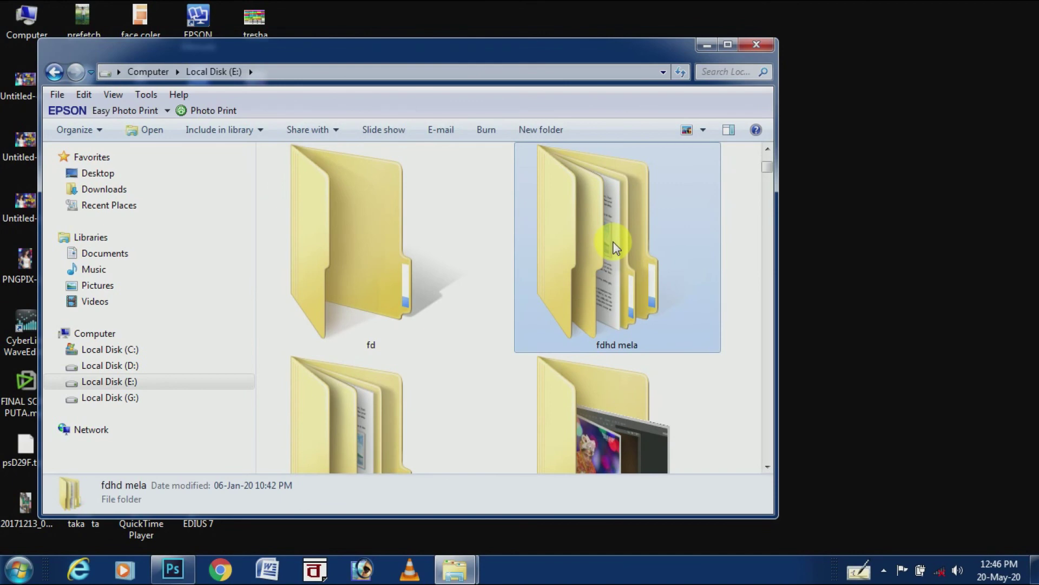
{"action": "key", "text": "m"}
{"action": "key", "text": "Down"}
{"action": "double_click", "coordinate": [612, 249]}
Step: Open STUDIO BASUU > 1 STUDIO BASUDEB PSD AND JPG and preview the images(73) bokeh picture
{"action": "right_click", "coordinate": [379, 206]}
{"action": "double_click", "coordinate": [372, 201]}
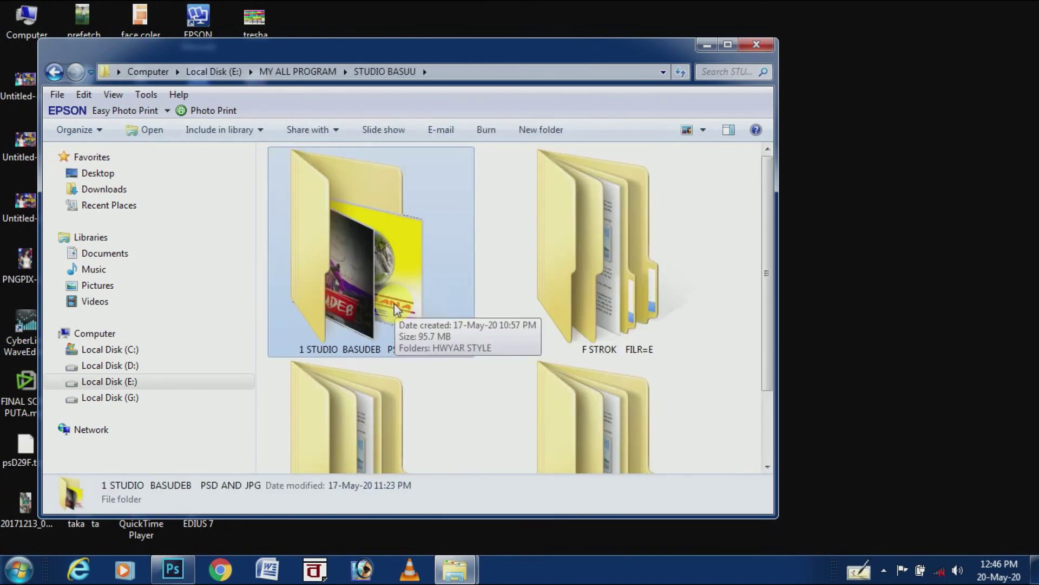
{"action": "double_click", "coordinate": [395, 309]}
{"action": "scroll", "coordinate": [353, 283], "scroll_direction": "down", "scroll_amount": 5}
{"action": "scroll", "coordinate": [360, 260], "scroll_direction": "down", "scroll_amount": 3}
{"action": "left_click", "coordinate": [301, 296]}
{"action": "left_click", "coordinate": [387, 411]}
{"action": "right_click", "coordinate": [295, 560]}
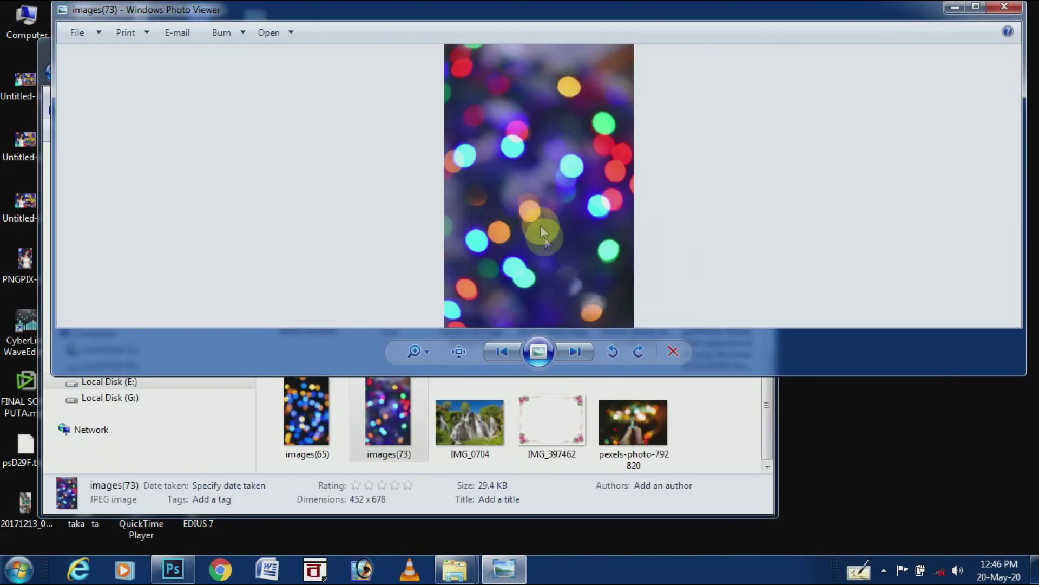
{"action": "right_click", "coordinate": [537, 212]}
{"action": "left_click", "coordinate": [1012, 8]}
Step: Place images(73) into the portrait and scale it up to cover the whole canvas
{"action": "mouse_move", "coordinate": [388, 411]}
{"action": "left_mouse_down"}
{"action": "mouse_move", "coordinate": [172, 574]}
{"action": "mouse_move", "coordinate": [445, 371]}
{"action": "left_mouse_up"}
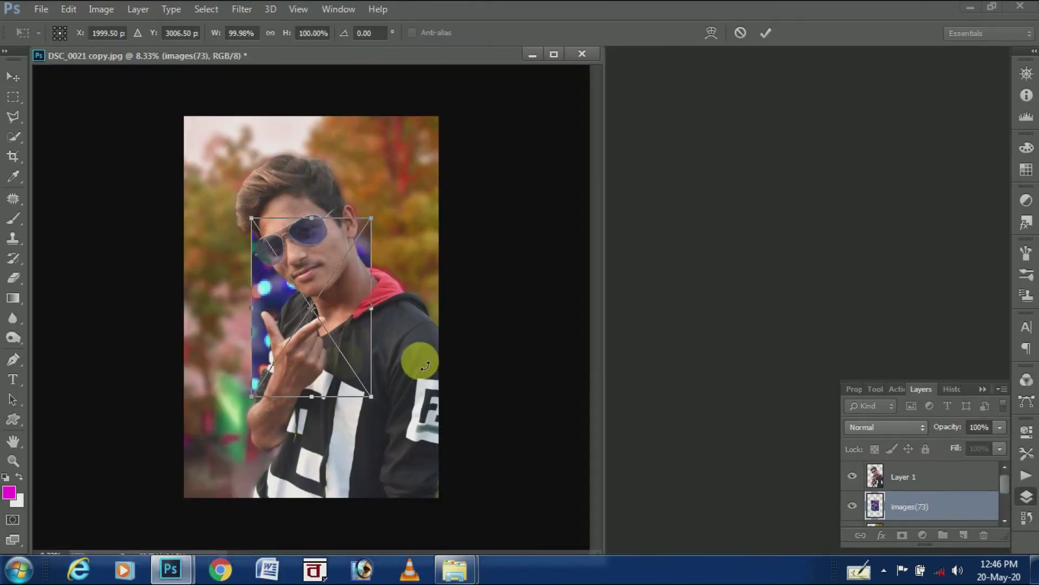
{"action": "left_click_drag", "start_coordinate": [250, 218], "coordinate": [174, 111]}
{"action": "left_click_drag", "start_coordinate": [383, 399], "coordinate": [386, 405]}
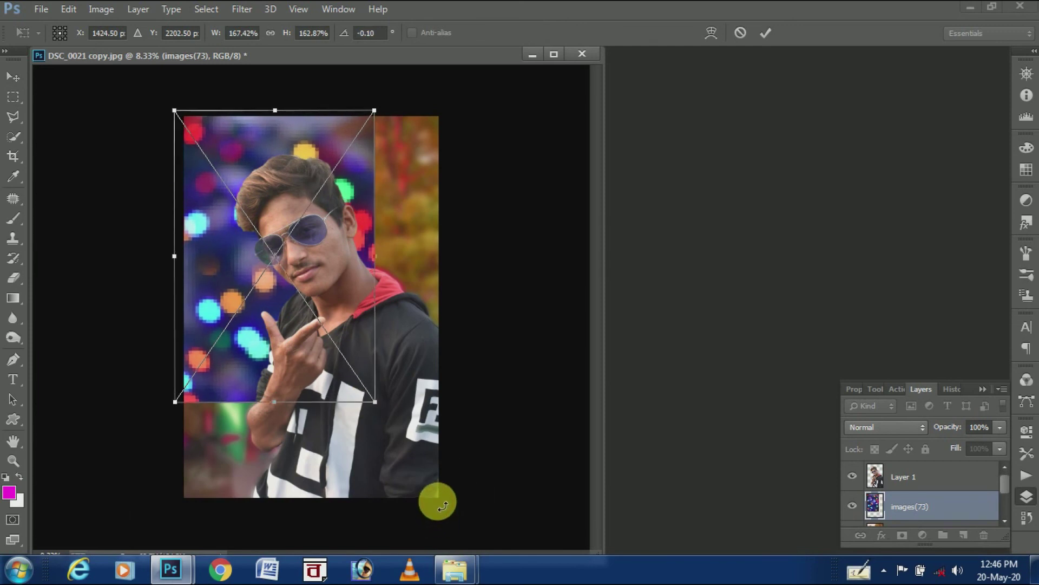
{"action": "left_click_drag", "start_coordinate": [374, 401], "coordinate": [499, 560]}
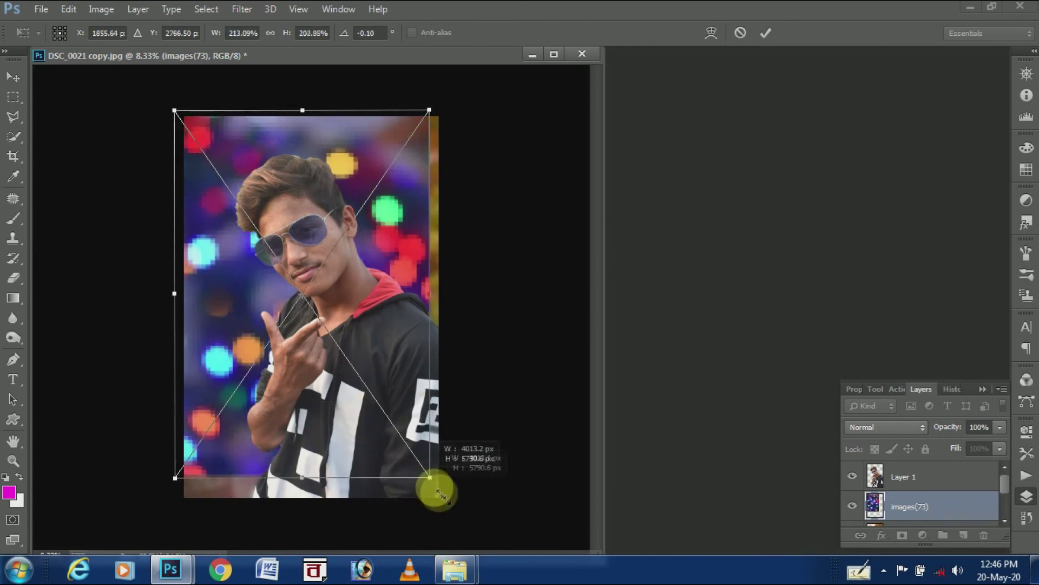
{"action": "left_click", "coordinate": [13, 76]}
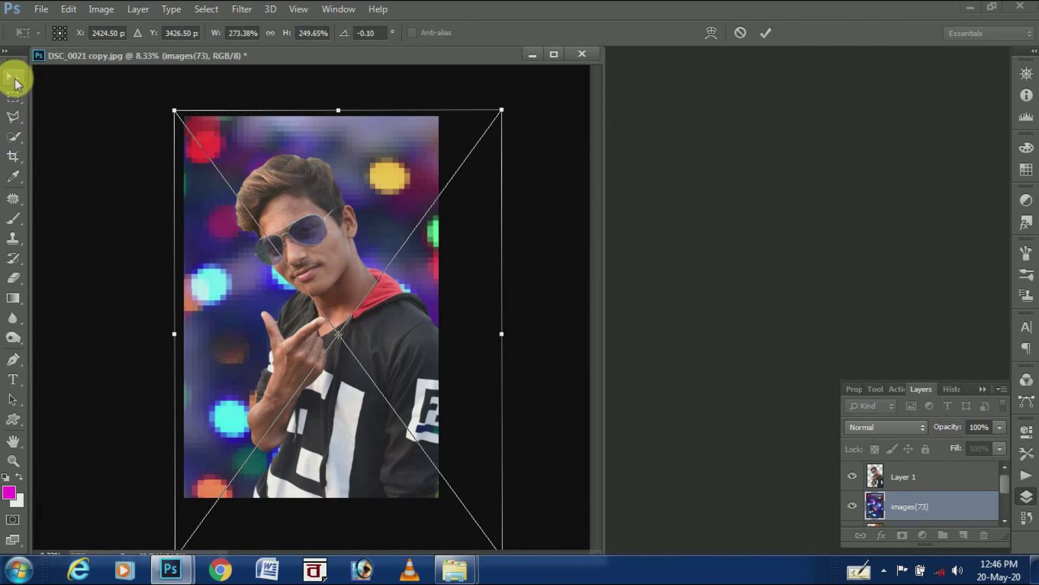
{"action": "left_click", "coordinate": [443, 218]}
{"action": "key", "text": "Return"}
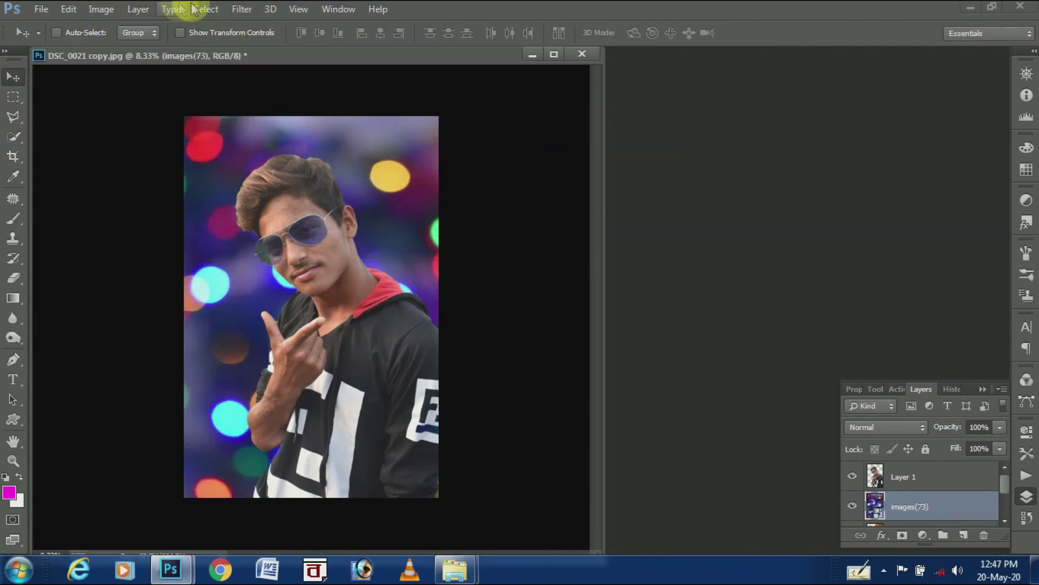
Step: Blur the images(73) bokeh layer with a 42.8-pixel Gaussian Blur, closing the stray dialogs
{"action": "left_click", "coordinate": [242, 9]}
{"action": "left_click", "coordinate": [294, 28]}
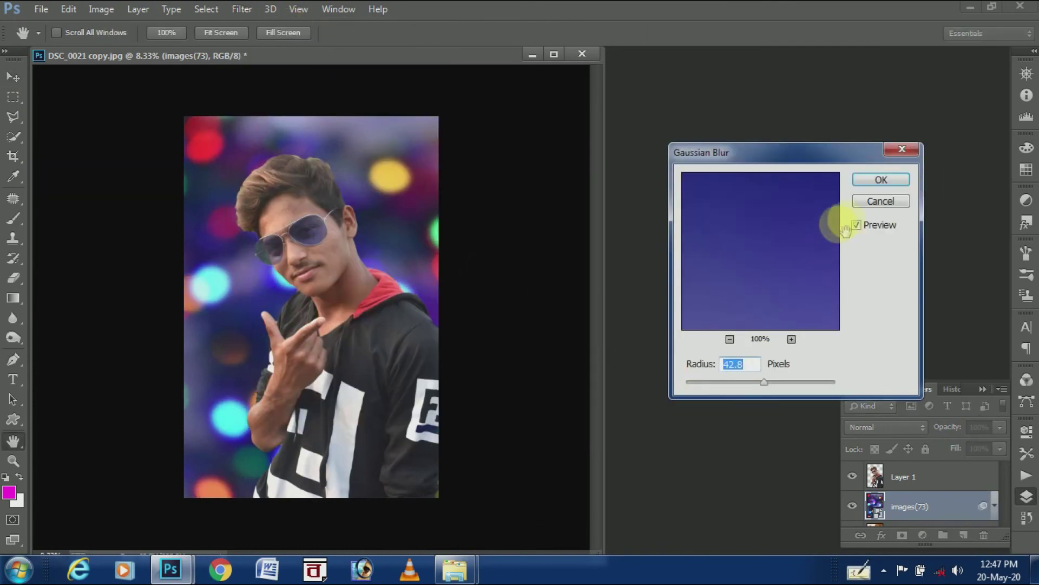
{"action": "key", "text": "Return"}
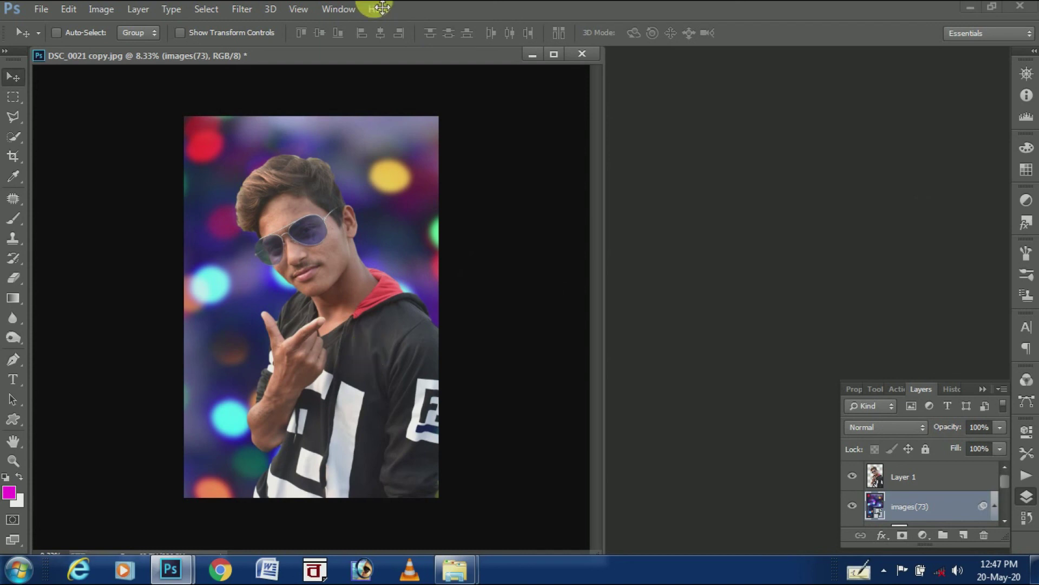
{"action": "right_click", "coordinate": [961, 512]}
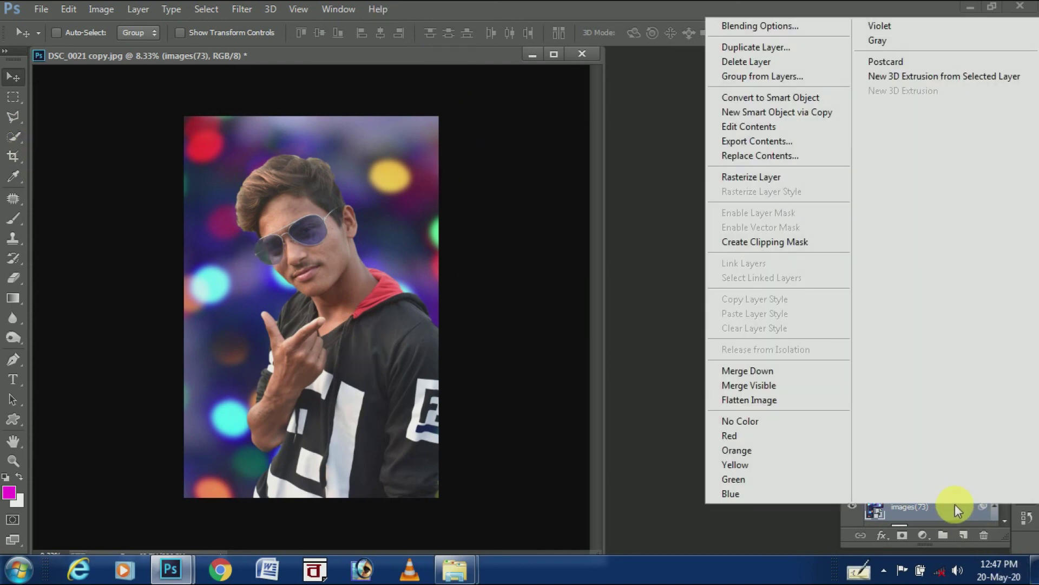
{"action": "double_click", "coordinate": [659, 108]}
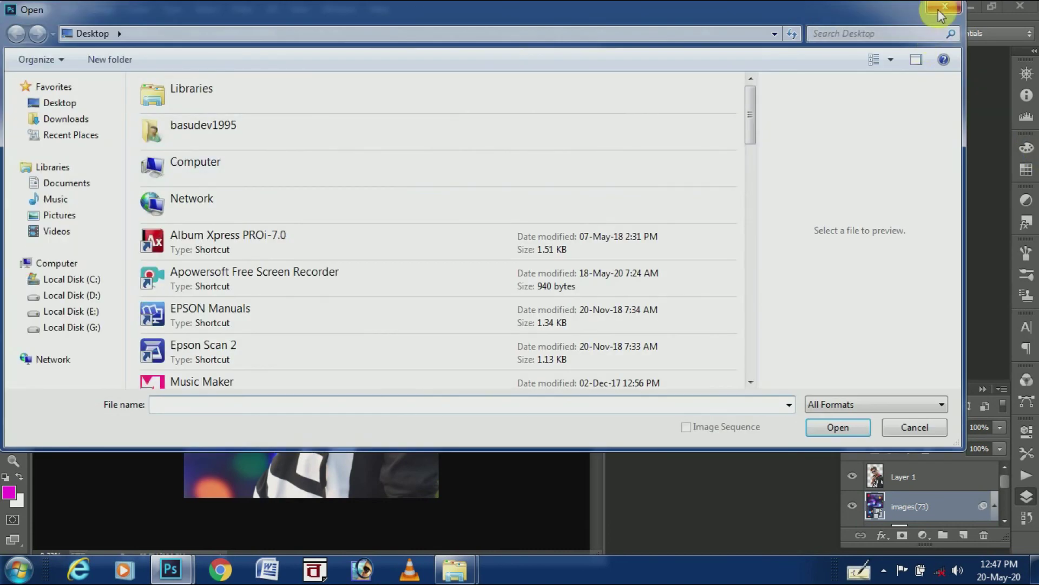
{"action": "left_click", "coordinate": [944, 7]}
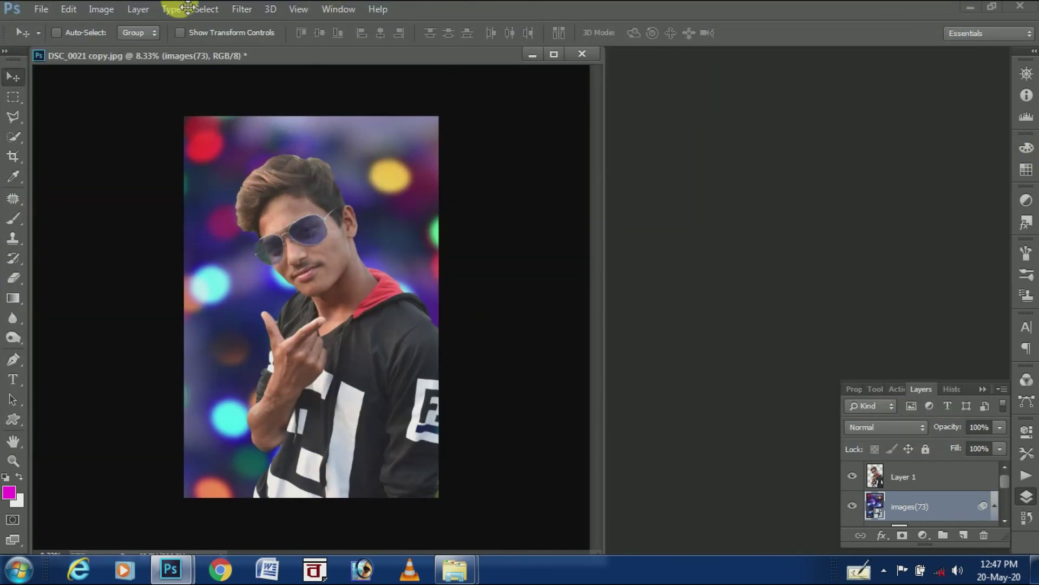
{"action": "scroll", "coordinate": [897, 506], "scroll_direction": "down", "scroll_amount": 1}
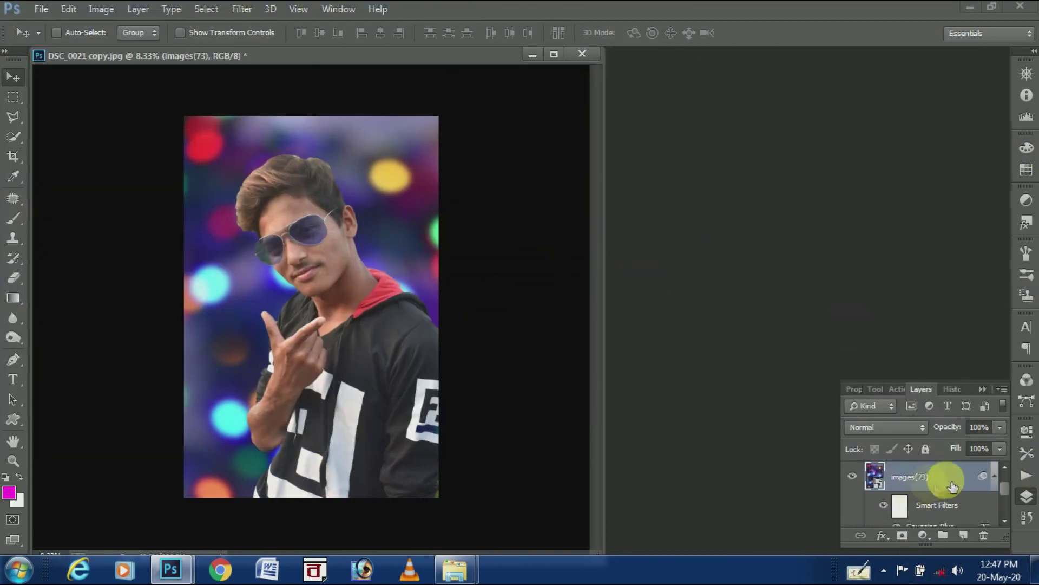
{"action": "double_click", "coordinate": [928, 479]}
{"action": "left_click", "coordinate": [870, 177]}
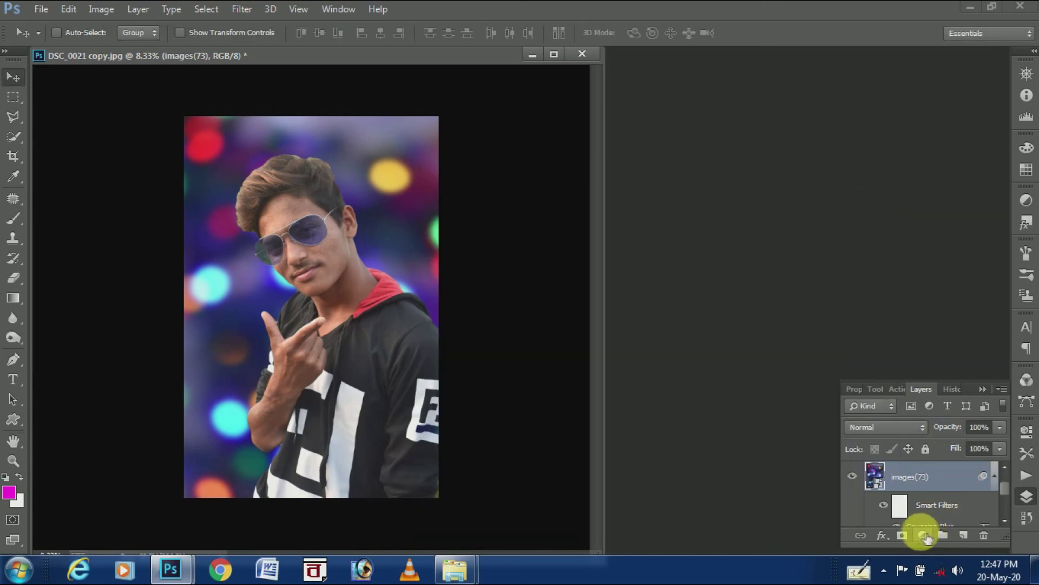
Step: Add a Hue/Saturation adjustment layer over the bokeh, settling on Hue 0 and Saturation -2
{"action": "left_click", "coordinate": [922, 534]}
{"action": "left_click", "coordinate": [938, 346]}
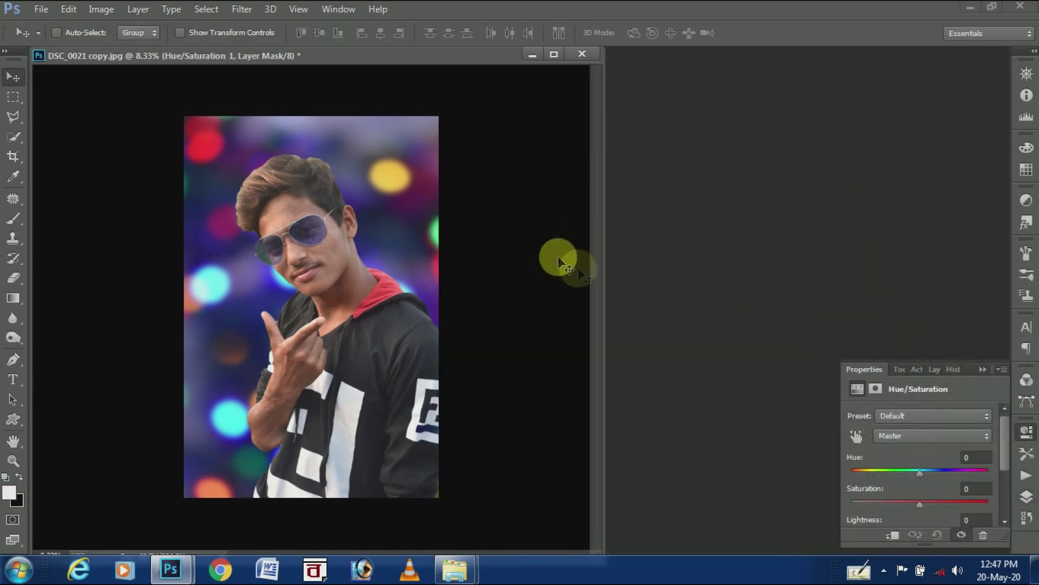
{"action": "left_click_drag", "start_coordinate": [920, 503], "coordinate": [951, 504]}
{"action": "mouse_move", "coordinate": [920, 473]}
{"action": "left_mouse_down"}
{"action": "mouse_move", "coordinate": [853, 473]}
{"action": "mouse_move", "coordinate": [963, 494]}
{"action": "left_mouse_up"}
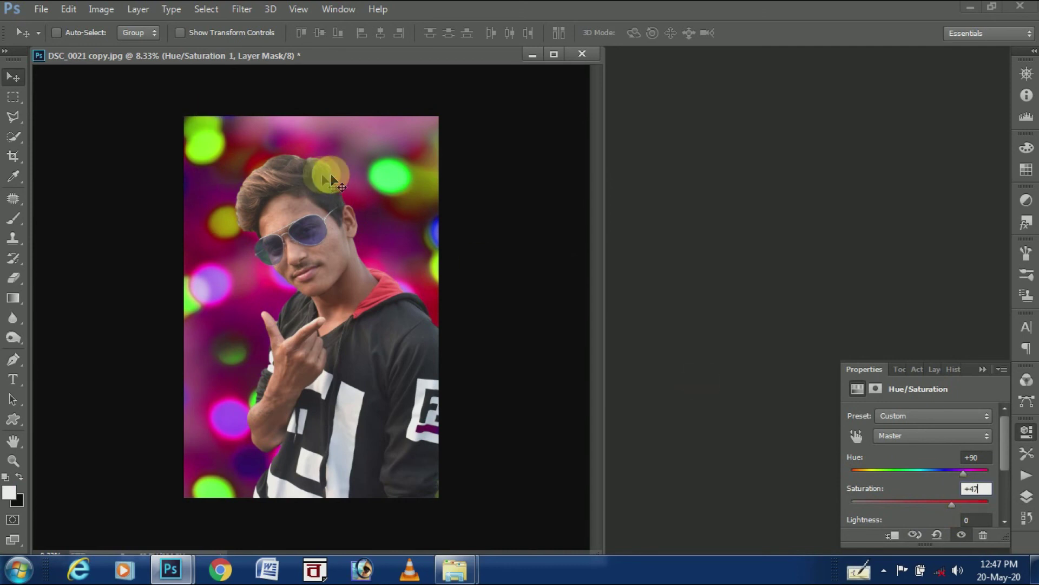
{"action": "left_click_drag", "start_coordinate": [952, 504], "coordinate": [964, 508]}
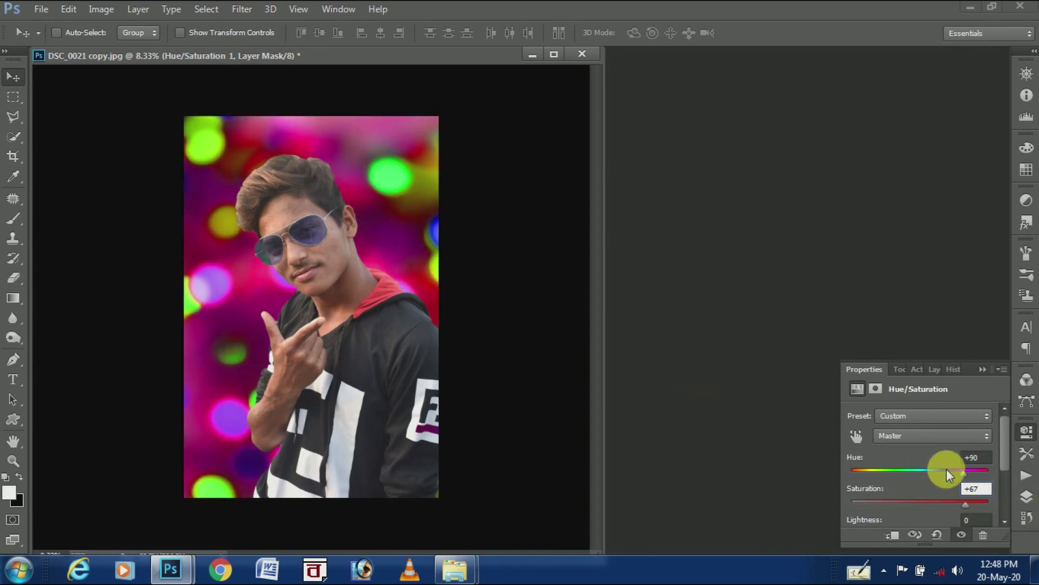
{"action": "left_click_drag", "start_coordinate": [946, 468], "coordinate": [920, 473]}
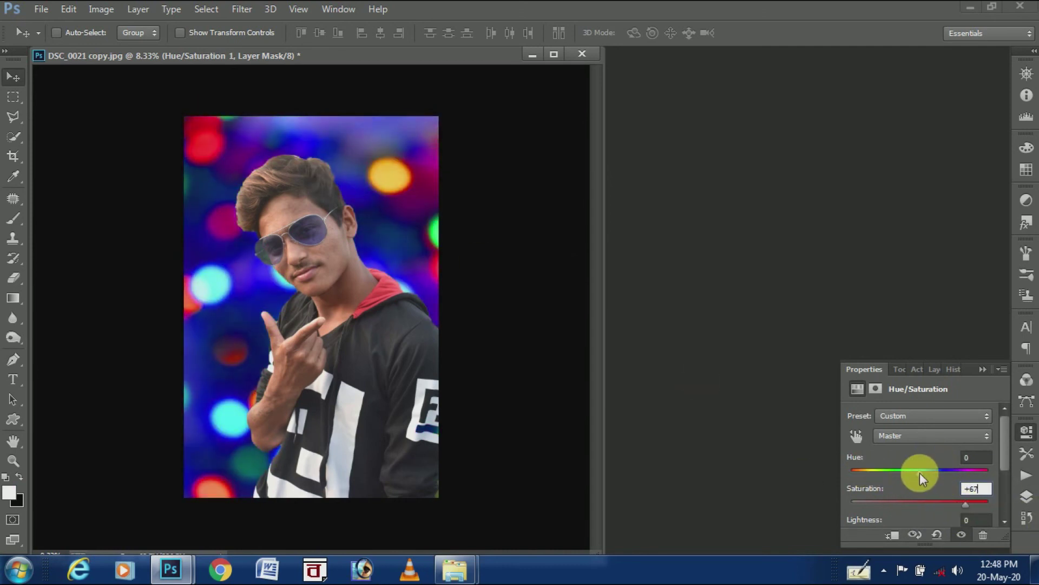
{"action": "left_click_drag", "start_coordinate": [966, 504], "coordinate": [918, 504]}
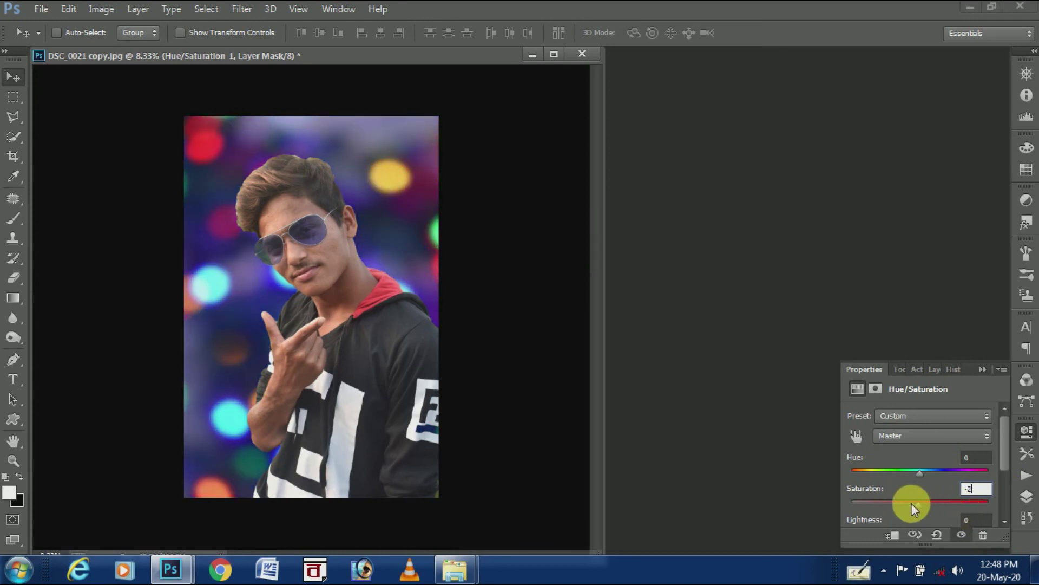
{"action": "left_click", "coordinate": [934, 369]}
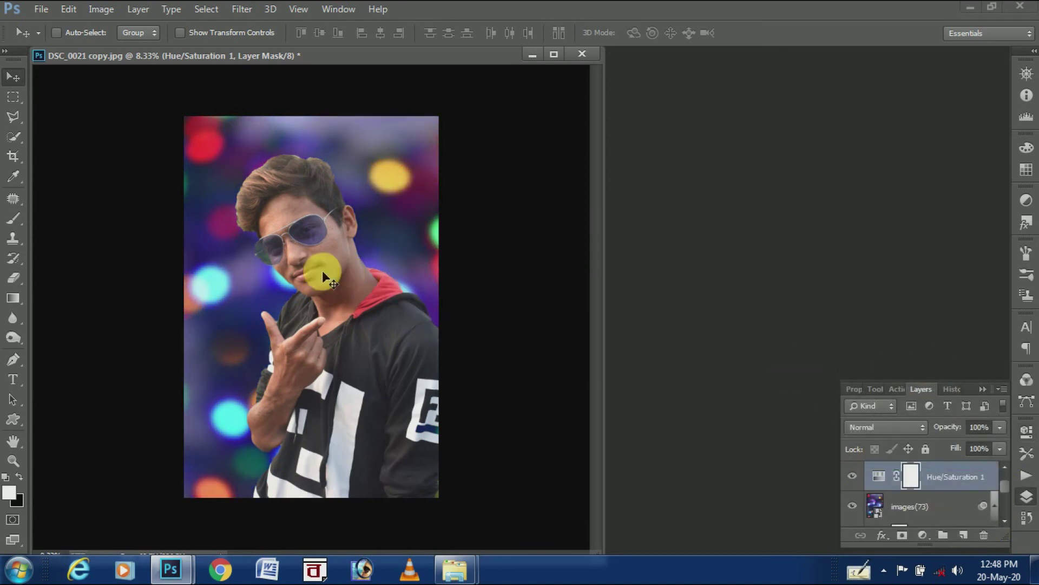
{"action": "left_click", "coordinate": [913, 500]}
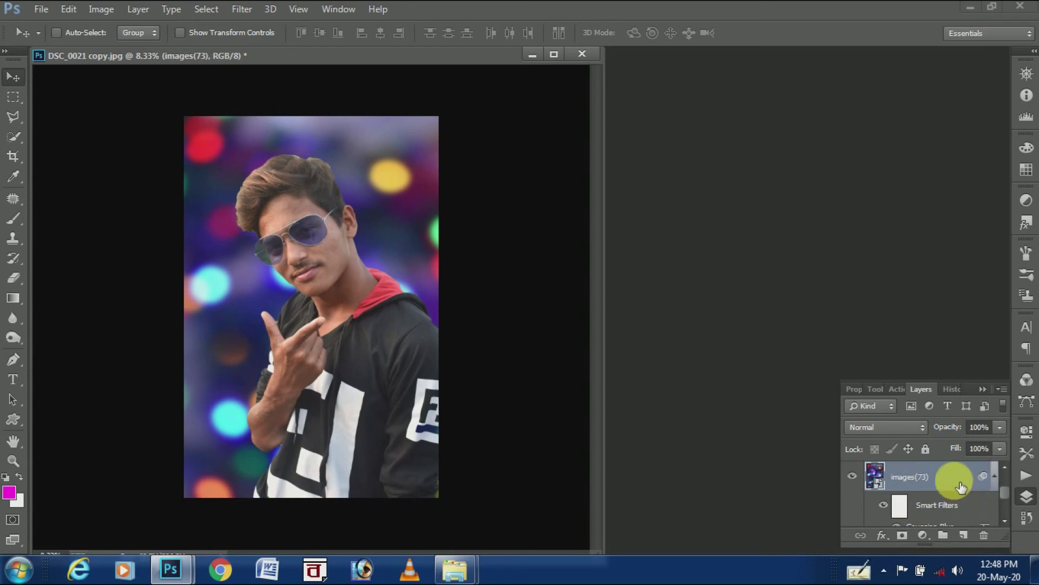
Step: Delete the images(73), Hue/Saturation 1 and Layer 1 layers, leaving Background copy selected
{"action": "key", "text": "Delete"}
{"action": "scroll", "coordinate": [1002, 509], "scroll_direction": "up", "scroll_amount": 2}
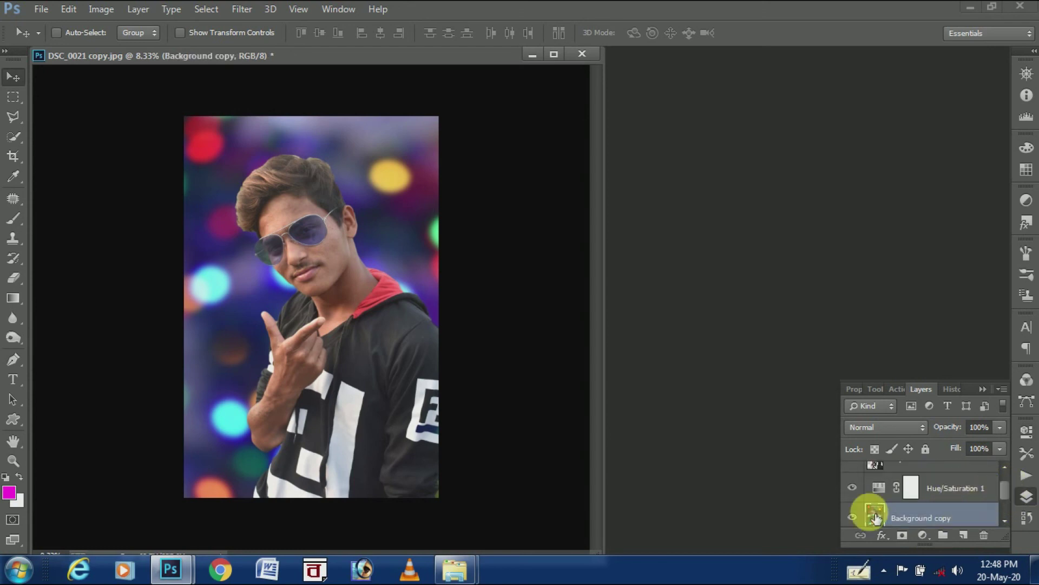
{"action": "left_click", "coordinate": [936, 487]}
{"action": "key", "text": "Delete"}
{"action": "scroll", "coordinate": [940, 487], "scroll_direction": "up", "scroll_amount": 1}
{"action": "left_click", "coordinate": [899, 476]}
{"action": "key", "text": "Delete"}
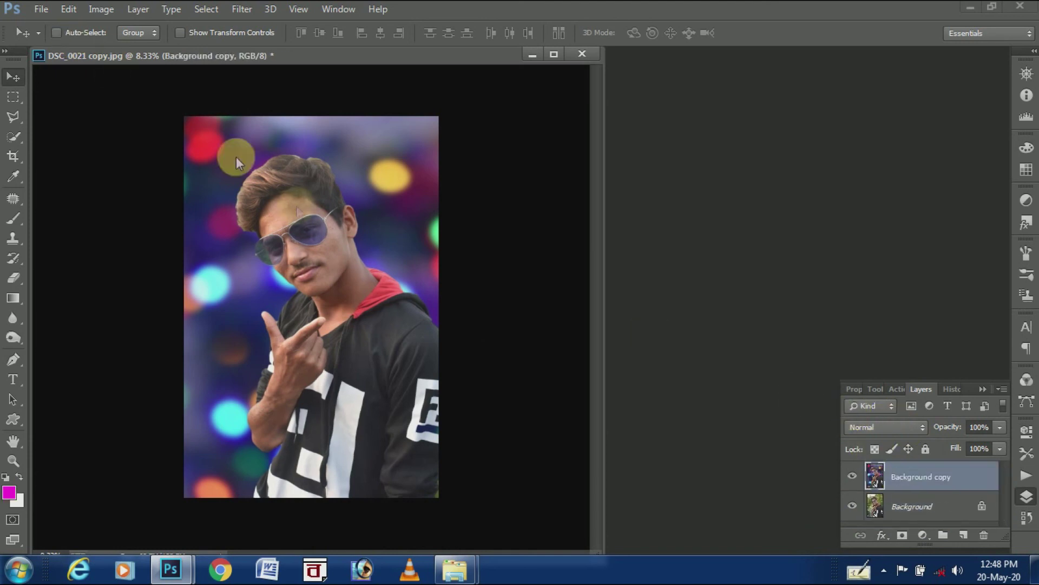
Step: Launch the Camera Raw Filter from the Filter menu
{"action": "left_click", "coordinate": [243, 9]}
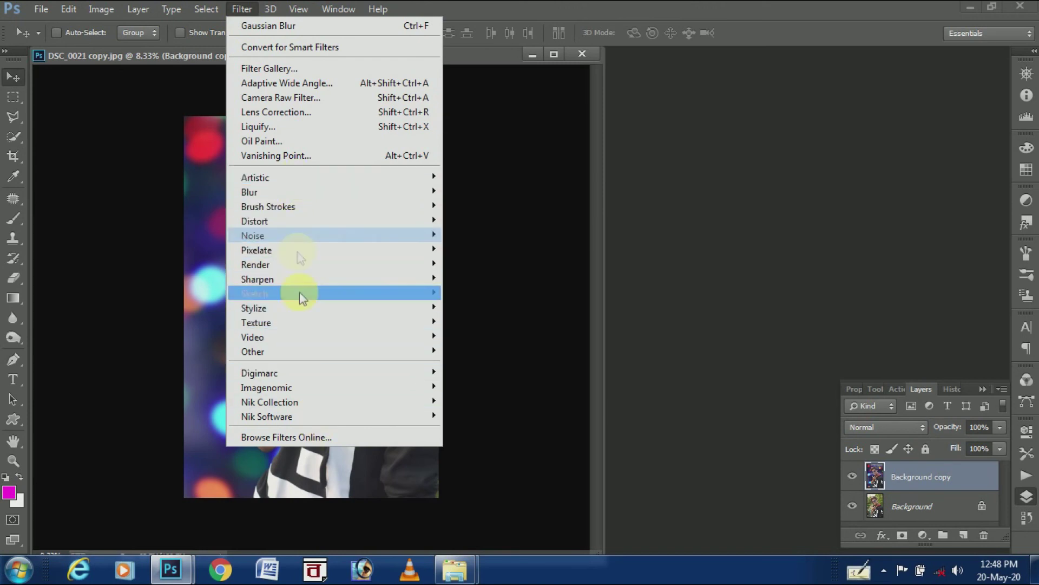
{"action": "left_click", "coordinate": [241, 9]}
{"action": "left_click", "coordinate": [268, 96]}
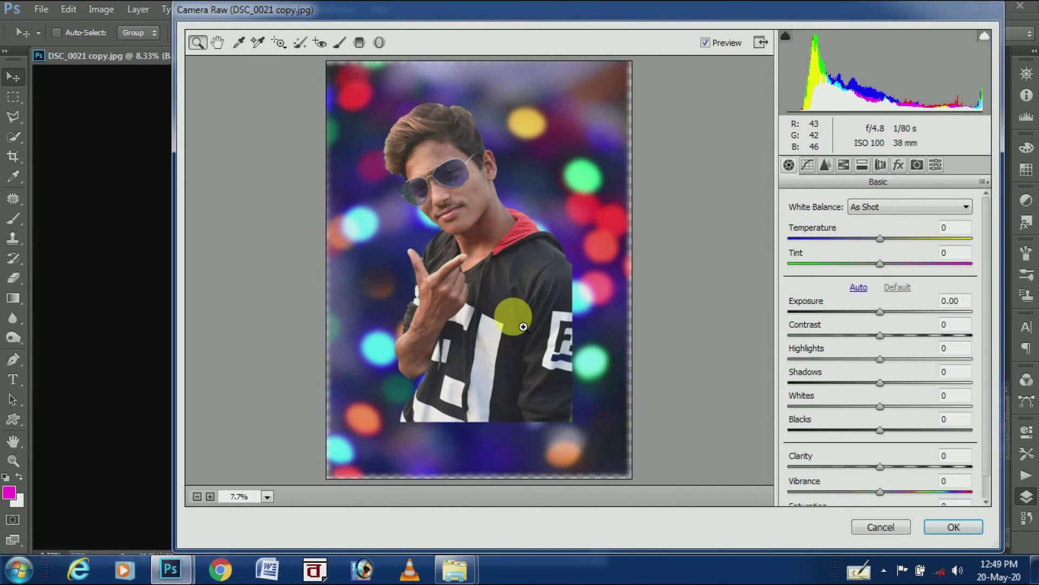
Step: Zoom the Camera Raw preview to 25% on the face, warm the white balance, then fit the image
{"action": "key", "text": "ctrl+plus"}
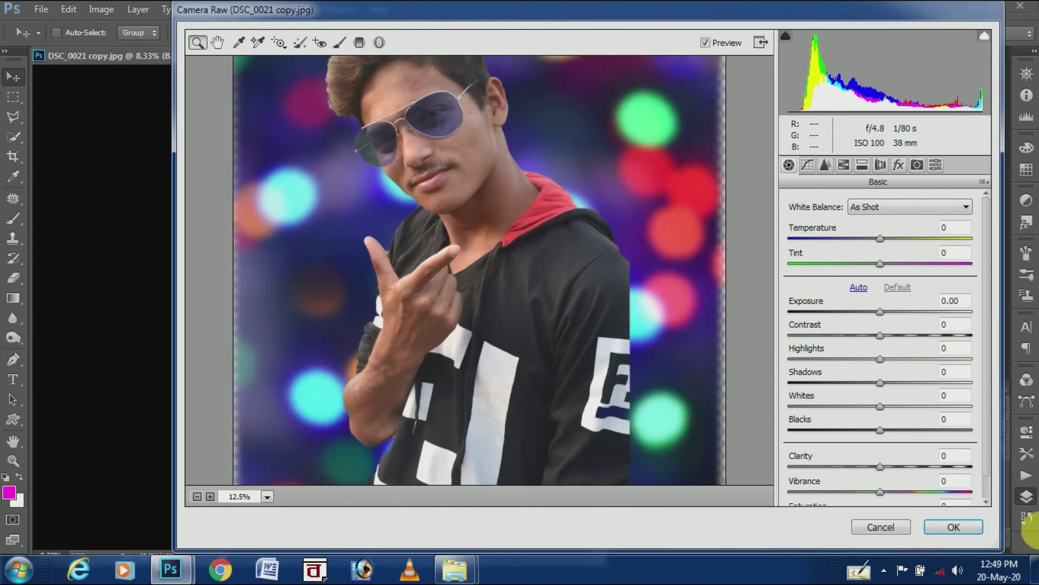
{"action": "key", "text": "ctrl+plus"}
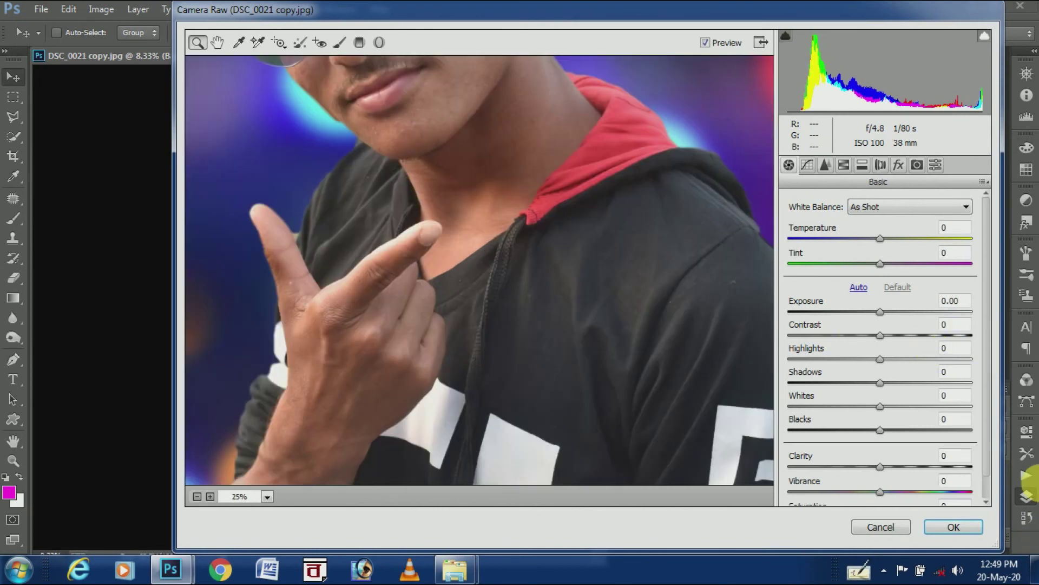
{"action": "mouse_move", "coordinate": [677, 244]}
{"action": "left_mouse_down"}
{"action": "mouse_move", "coordinate": [476, 279]}
{"action": "mouse_move", "coordinate": [451, 348]}
{"action": "mouse_move", "coordinate": [514, 369]}
{"action": "left_mouse_up"}
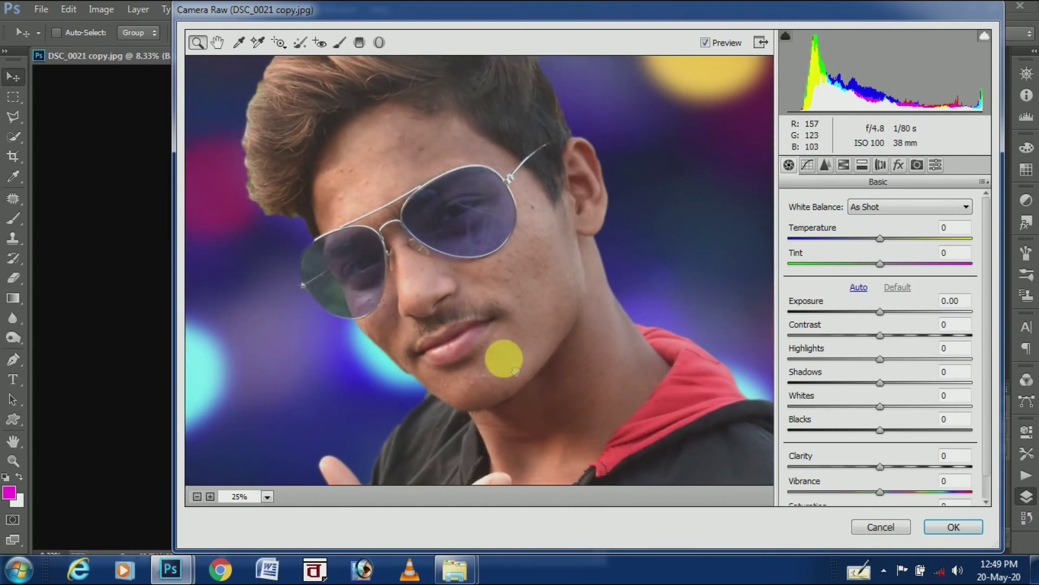
{"action": "mouse_move", "coordinate": [880, 239]}
{"action": "left_mouse_down"}
{"action": "mouse_move", "coordinate": [909, 242]}
{"action": "mouse_move", "coordinate": [880, 258]}
{"action": "mouse_move", "coordinate": [886, 294]}
{"action": "mouse_move", "coordinate": [869, 292]}
{"action": "mouse_move", "coordinate": [884, 293]}
{"action": "mouse_move", "coordinate": [884, 313]}
{"action": "mouse_move", "coordinate": [902, 323]}
{"action": "mouse_move", "coordinate": [864, 346]}
{"action": "left_mouse_up"}
{"action": "key", "text": "ctrl+0"}
{"action": "scroll", "coordinate": [943, 380], "scroll_direction": "down", "scroll_amount": 1}
Step: Brighten the whites and lower Clarity to -65 to soften the portrait
{"action": "mouse_move", "coordinate": [878, 384]}
{"action": "left_mouse_down"}
{"action": "mouse_move", "coordinate": [944, 389]}
{"action": "mouse_move", "coordinate": [861, 407]}
{"action": "left_mouse_up"}
{"action": "mouse_move", "coordinate": [880, 443]}
{"action": "left_mouse_down"}
{"action": "mouse_move", "coordinate": [928, 452]}
{"action": "mouse_move", "coordinate": [892, 441]}
{"action": "mouse_move", "coordinate": [892, 468]}
{"action": "left_mouse_up"}
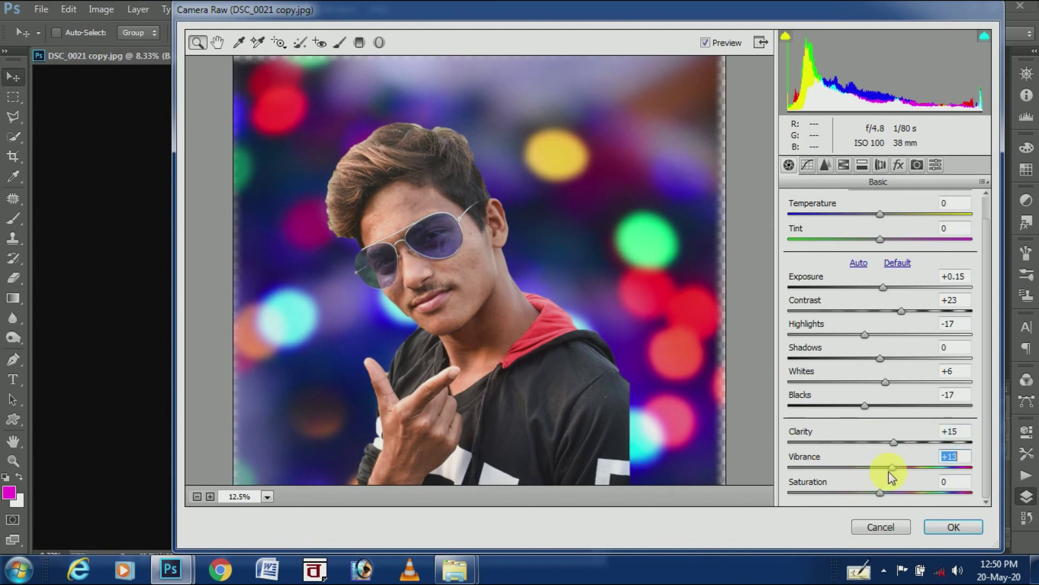
{"action": "key", "text": "ctrl+minus"}
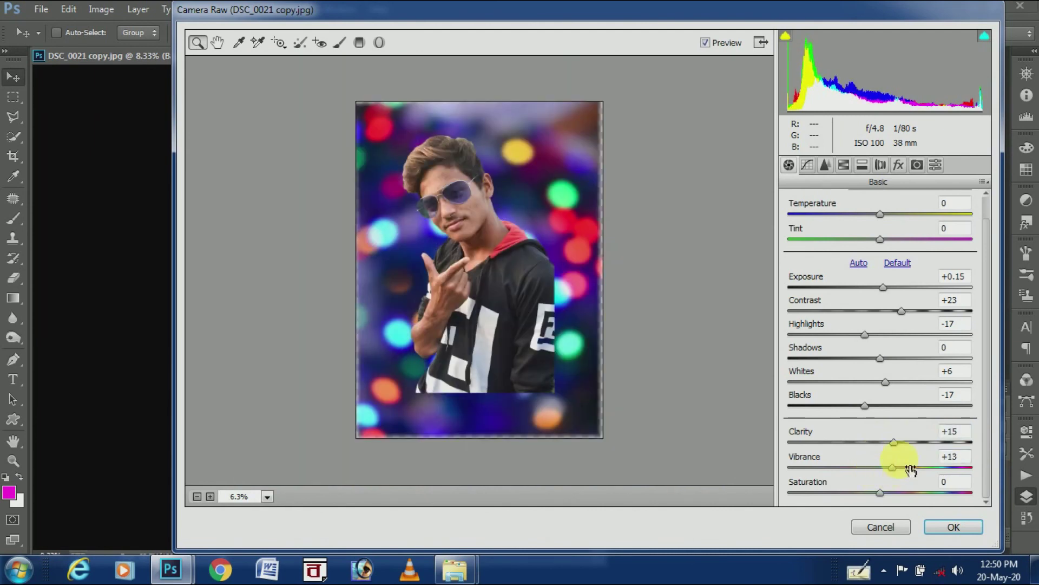
{"action": "key", "text": "ctrl+plus"}
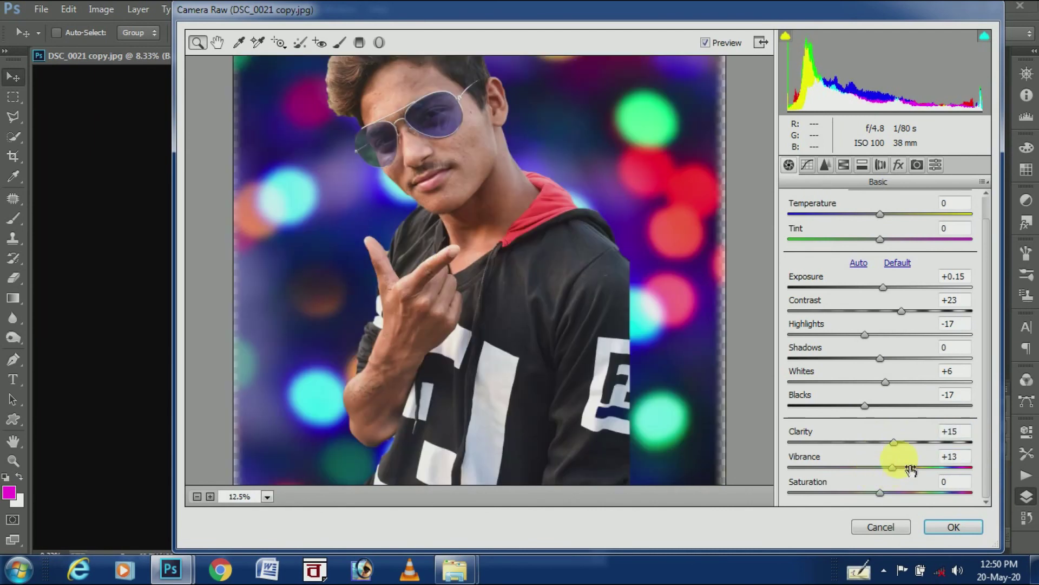
{"action": "left_click_drag", "start_coordinate": [897, 442], "coordinate": [825, 453]}
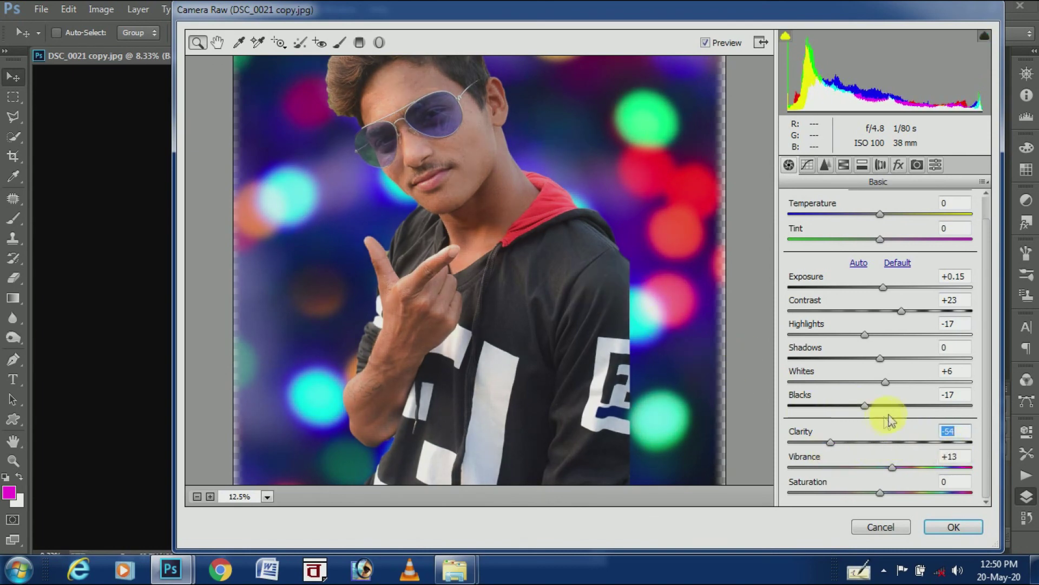
{"action": "left_click_drag", "start_coordinate": [522, 267], "coordinate": [527, 323]}
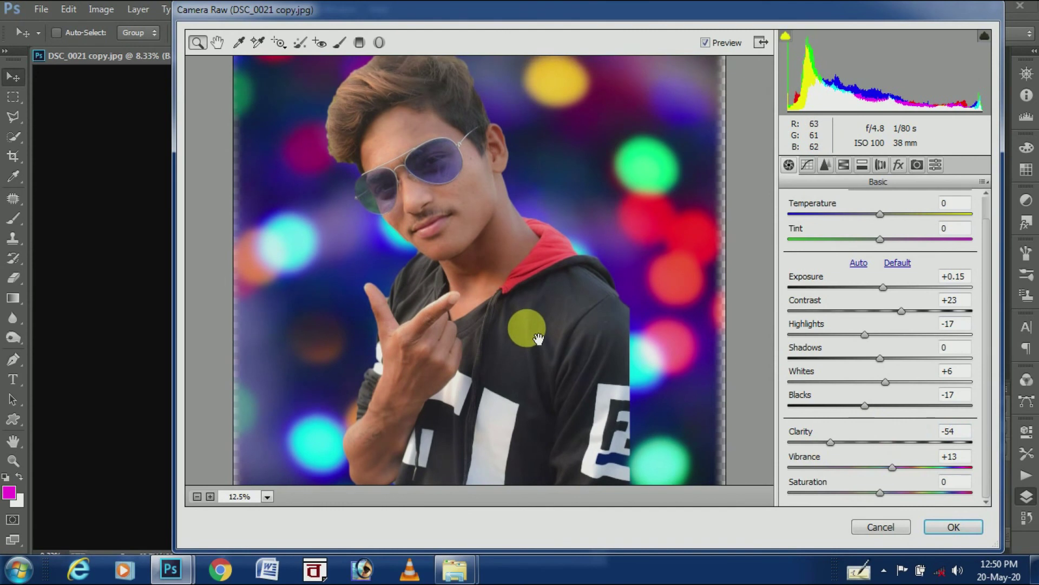
{"action": "left_click_drag", "start_coordinate": [831, 442], "coordinate": [801, 452]}
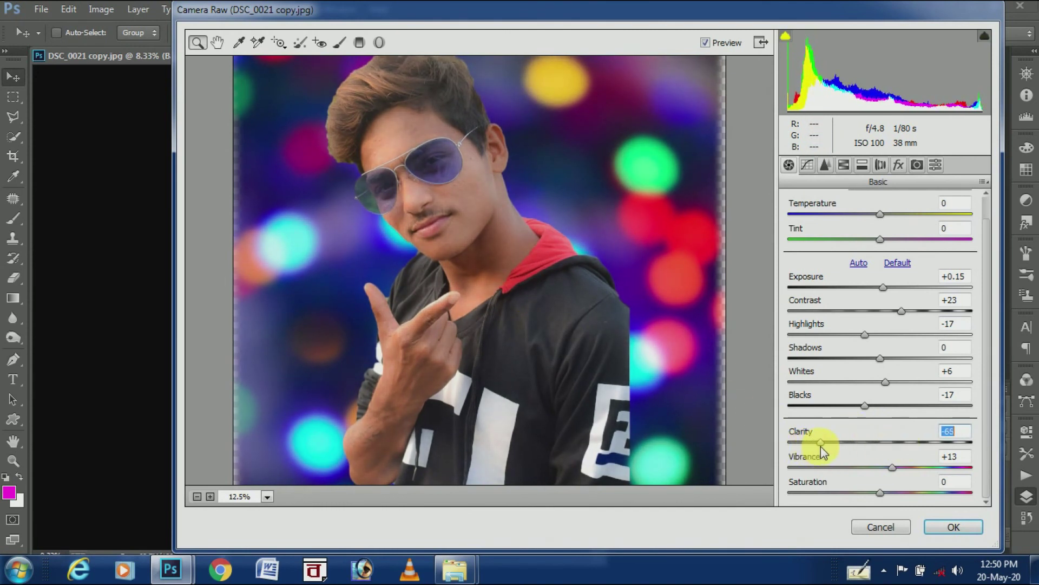
Step: Boost Vibrance to +59 and raise Saturation to +10
{"action": "left_click_drag", "start_coordinate": [892, 466], "coordinate": [931, 467]}
{"action": "mouse_move", "coordinate": [881, 493]}
{"action": "left_mouse_down"}
{"action": "mouse_move", "coordinate": [897, 491]}
{"action": "mouse_move", "coordinate": [791, 493]}
{"action": "mouse_move", "coordinate": [878, 499]}
{"action": "left_mouse_up"}
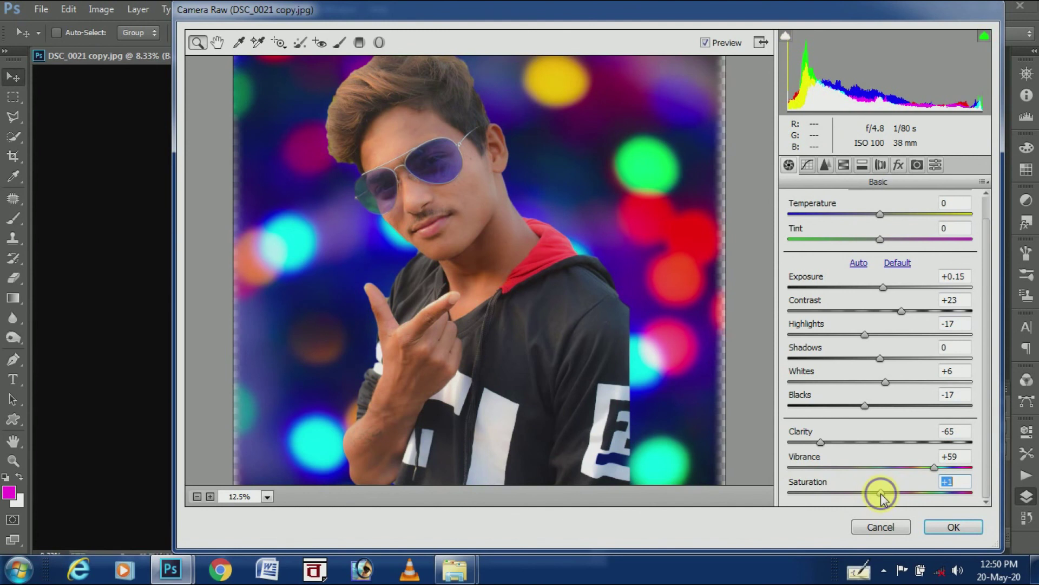
{"action": "left_click", "coordinate": [897, 165]}
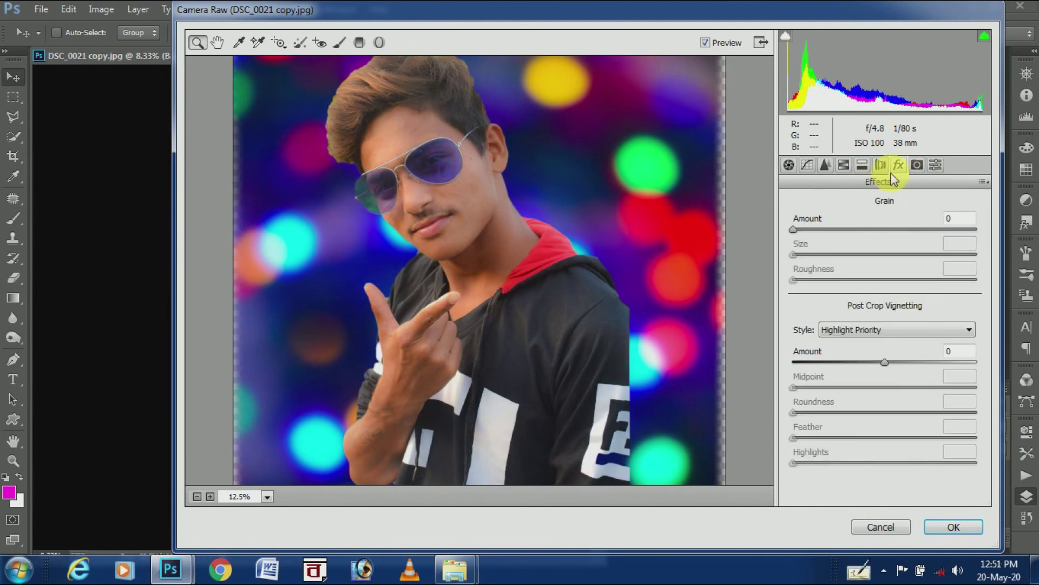
Step: Add Grain Amount 5 and brighten the Oranges luminance to +20
{"action": "left_click_drag", "start_coordinate": [793, 229], "coordinate": [800, 229]}
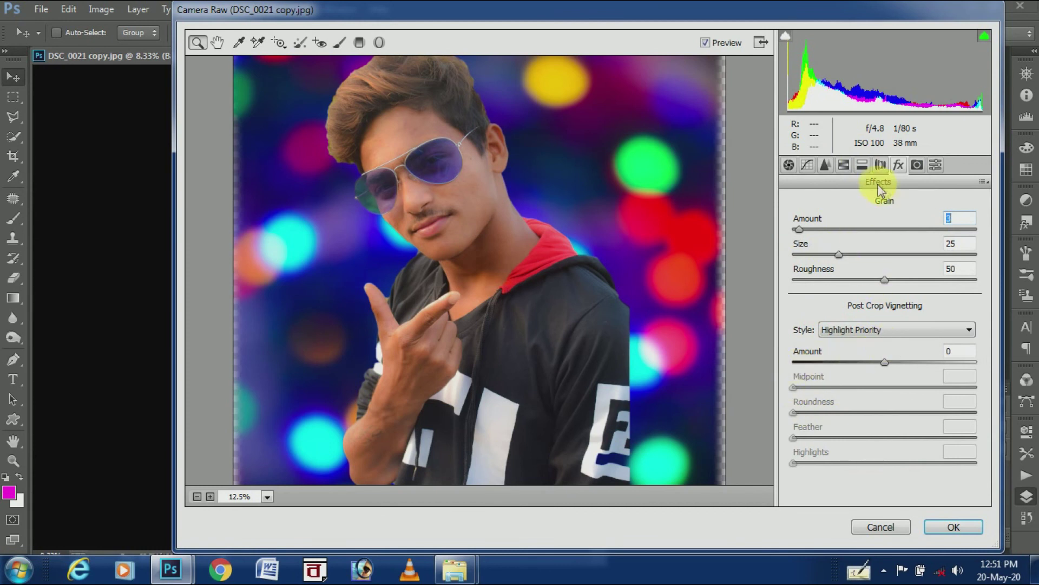
{"action": "left_click", "coordinate": [862, 165]}
{"action": "left_click", "coordinate": [862, 165]}
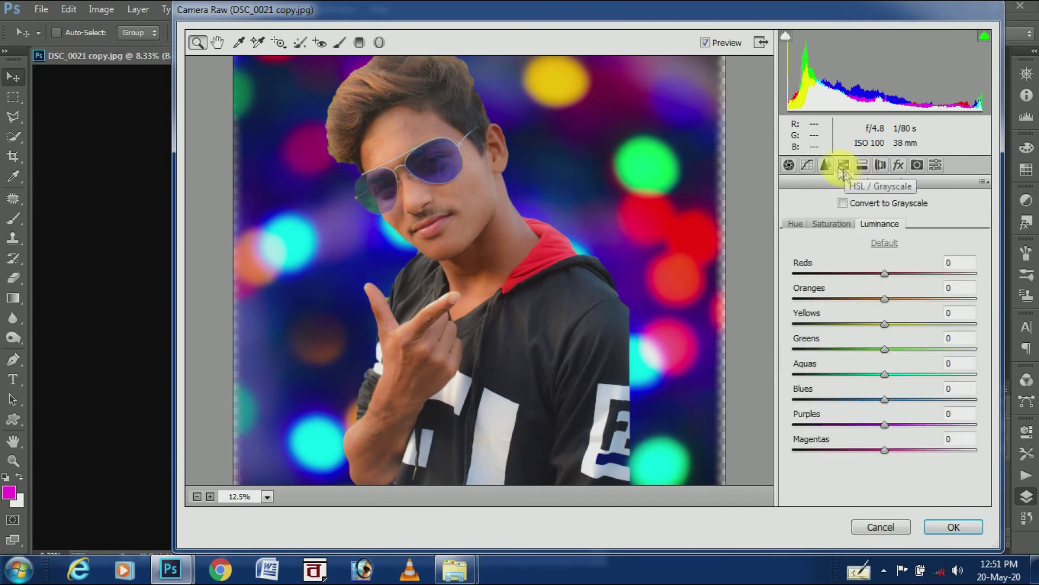
{"action": "left_click_drag", "start_coordinate": [885, 298], "coordinate": [903, 299]}
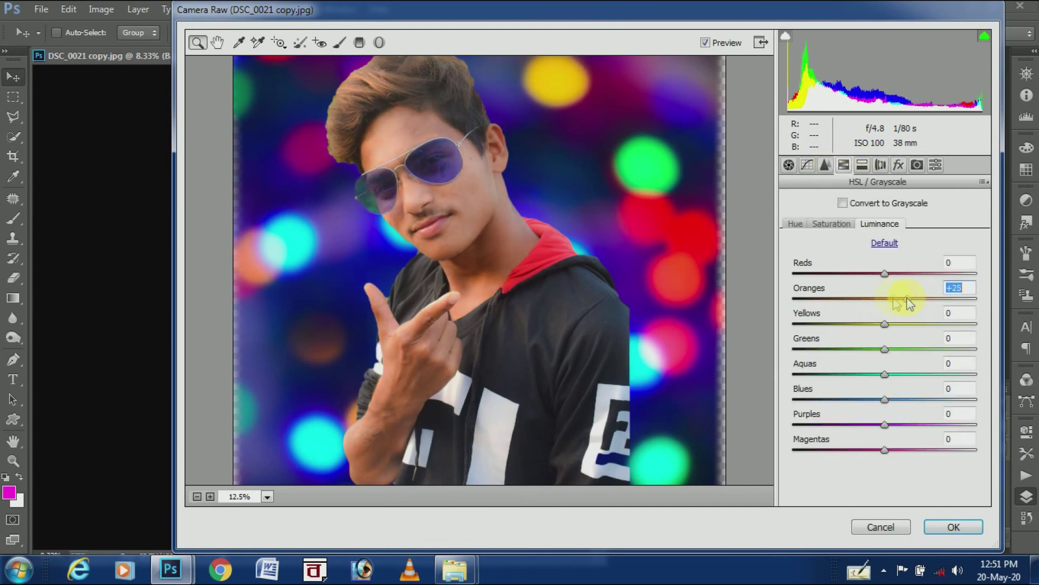
{"action": "left_click", "coordinate": [904, 299]}
Step: Add a +3 vignette using the Highlight Priority style
{"action": "left_click", "coordinate": [899, 165]}
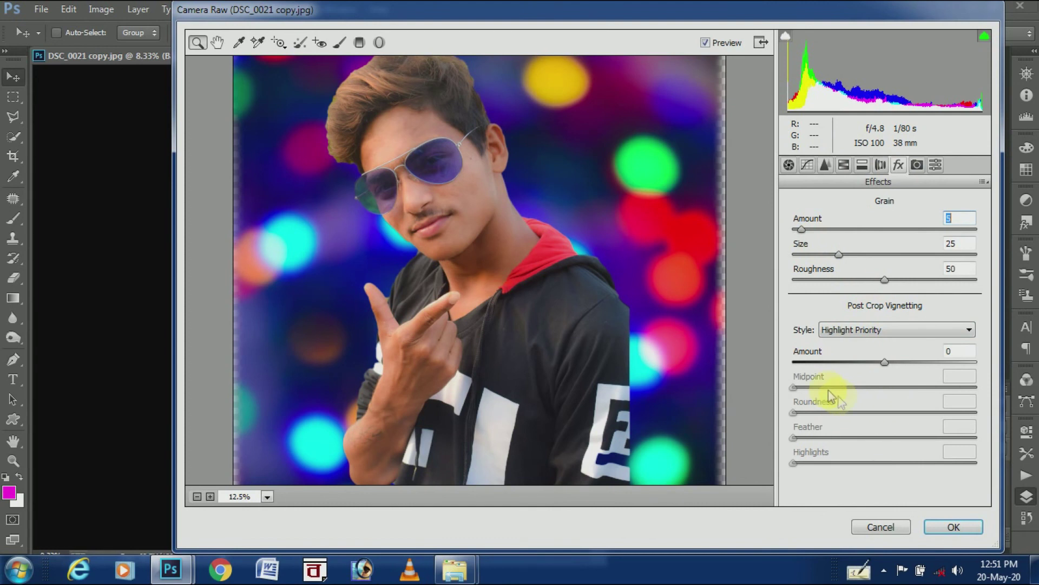
{"action": "left_click_drag", "start_coordinate": [884, 362], "coordinate": [887, 361]}
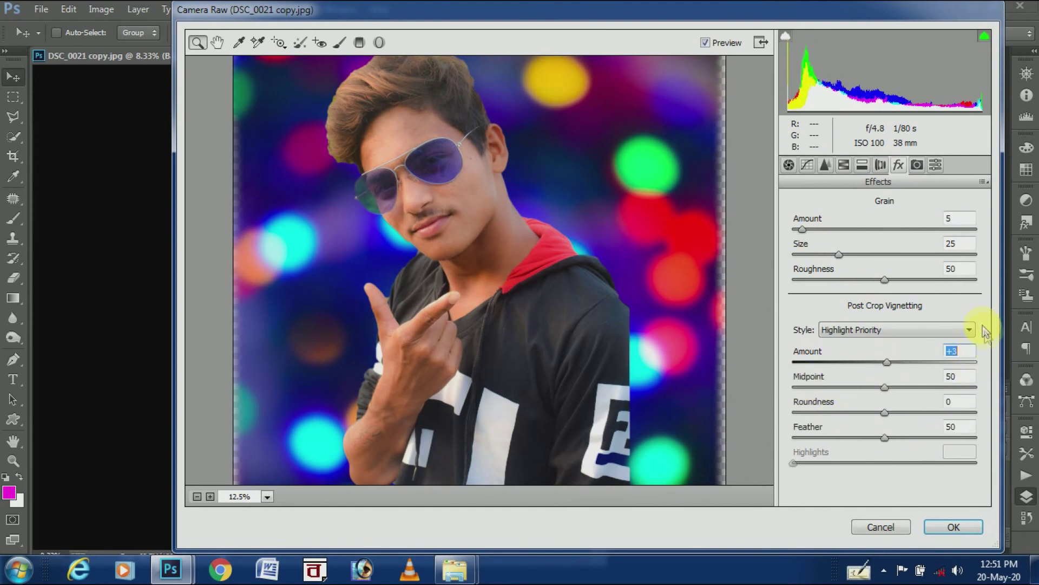
{"action": "left_click", "coordinate": [917, 165]}
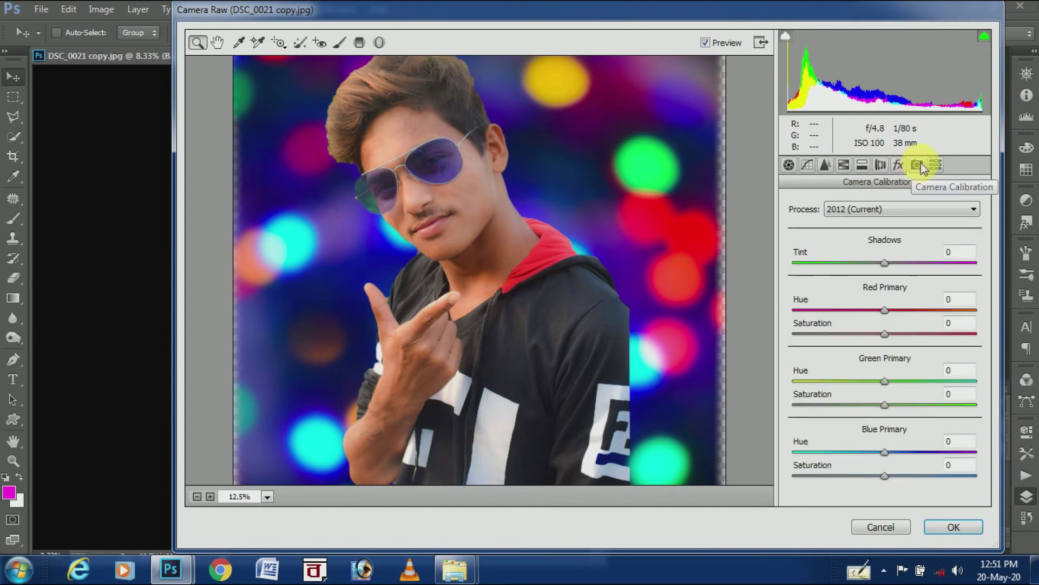
{"action": "left_click", "coordinate": [898, 165]}
{"action": "left_click", "coordinate": [878, 329]}
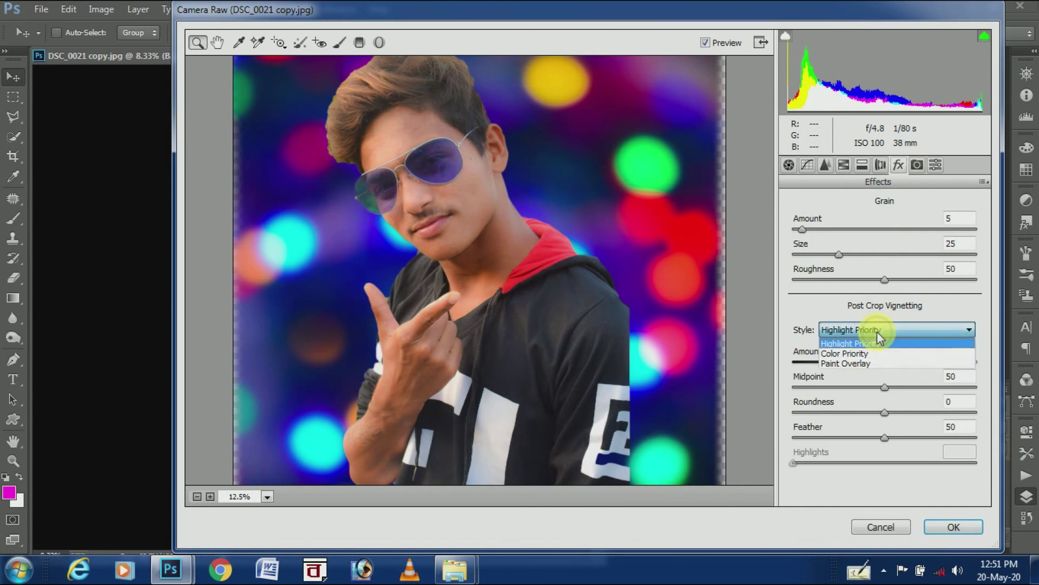
{"action": "left_click", "coordinate": [888, 353]}
{"action": "left_click", "coordinate": [893, 332]}
{"action": "left_click", "coordinate": [896, 342]}
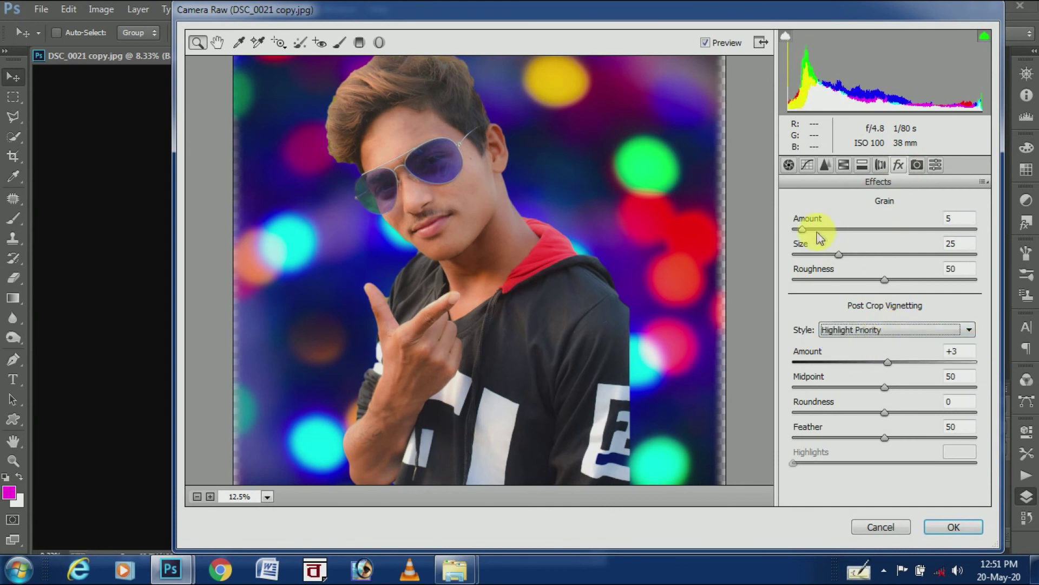
{"action": "left_click", "coordinate": [880, 165]}
{"action": "left_click", "coordinate": [825, 165]}
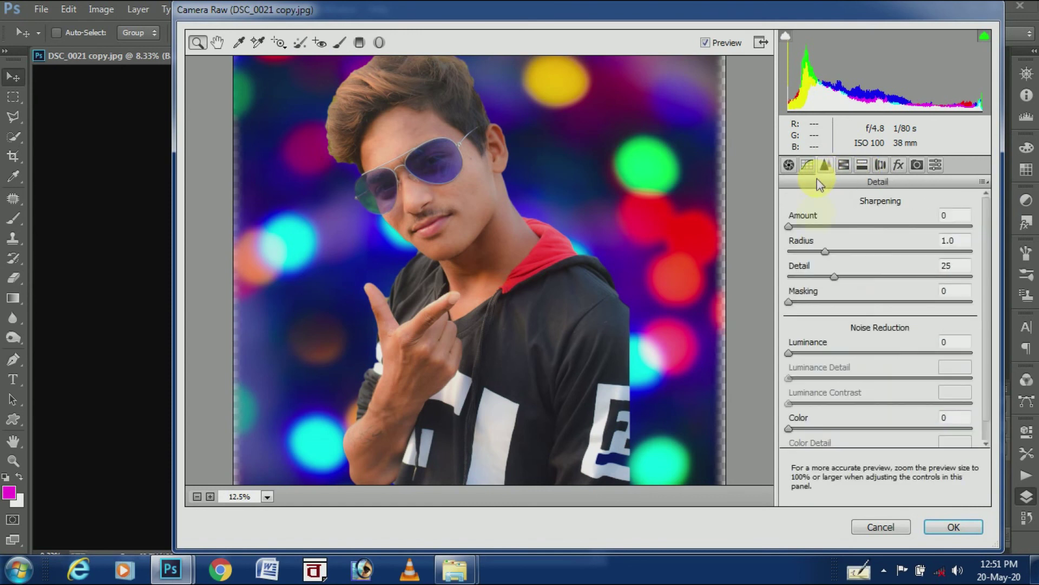
Step: Set Sharpening Amount 9, Masking 30 and Luminance noise reduction 63, then apply the Camera Raw grade
{"action": "left_click_drag", "start_coordinate": [790, 225], "coordinate": [800, 225]}
{"action": "left_click_drag", "start_coordinate": [789, 353], "coordinate": [899, 356]}
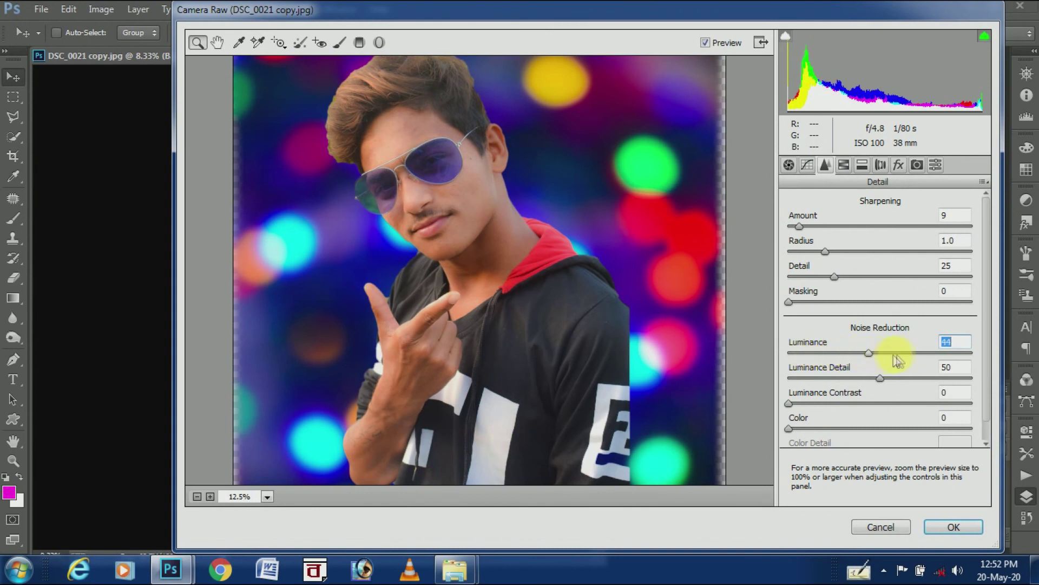
{"action": "left_click_drag", "start_coordinate": [916, 353], "coordinate": [910, 354]}
{"action": "mouse_move", "coordinate": [789, 301]}
{"action": "left_mouse_down"}
{"action": "mouse_move", "coordinate": [896, 310]}
{"action": "mouse_move", "coordinate": [843, 303]}
{"action": "left_mouse_up"}
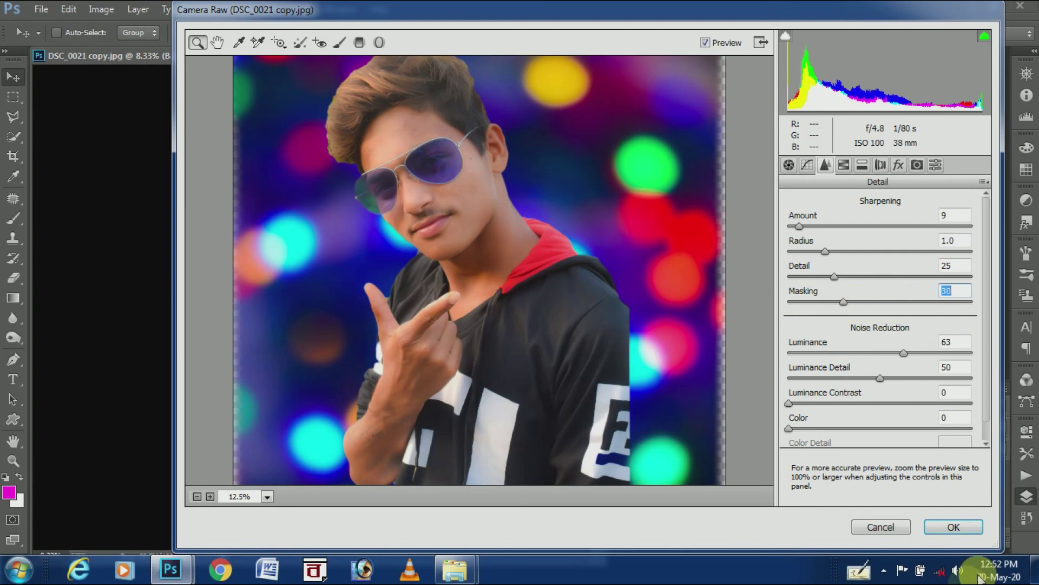
{"action": "left_click_drag", "start_coordinate": [985, 258], "coordinate": [996, 311]}
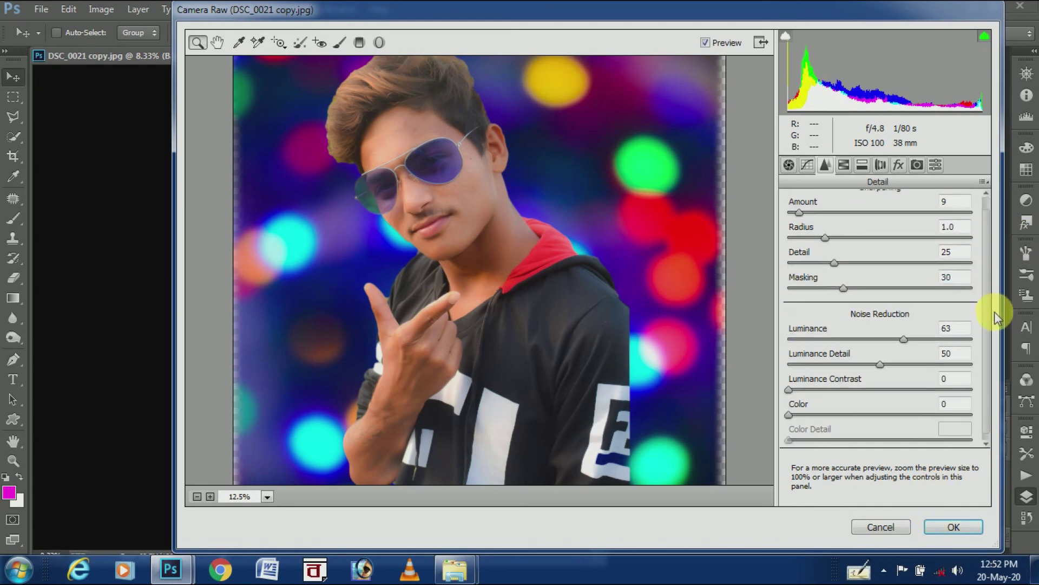
{"action": "left_click", "coordinate": [953, 527]}
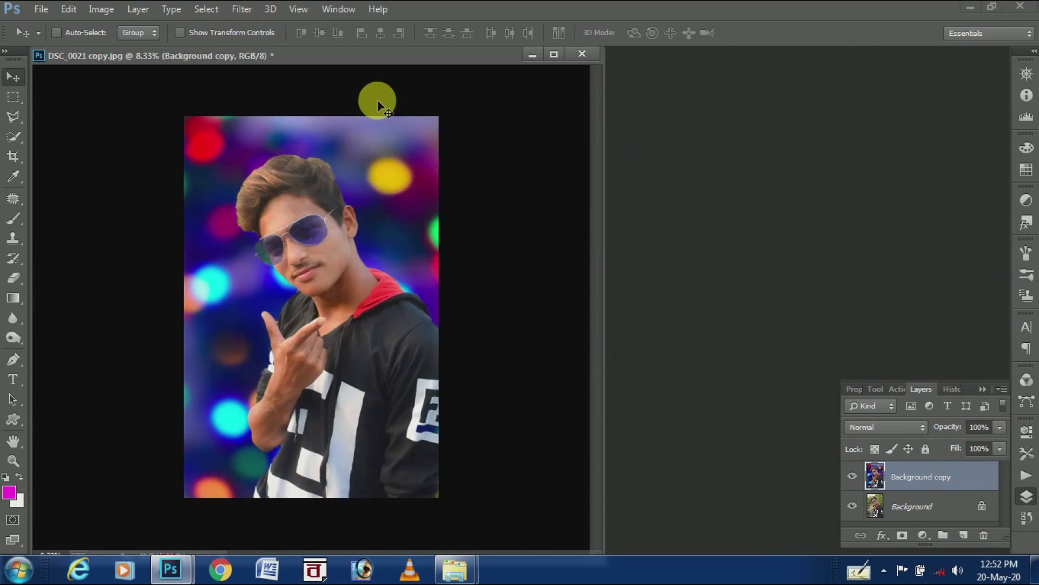
Step: Select only Background copy and lower its saturation to -10 with Hue/Saturation (Ctrl+U)
{"action": "left_click", "coordinate": [913, 506], "text": "ctrl"}
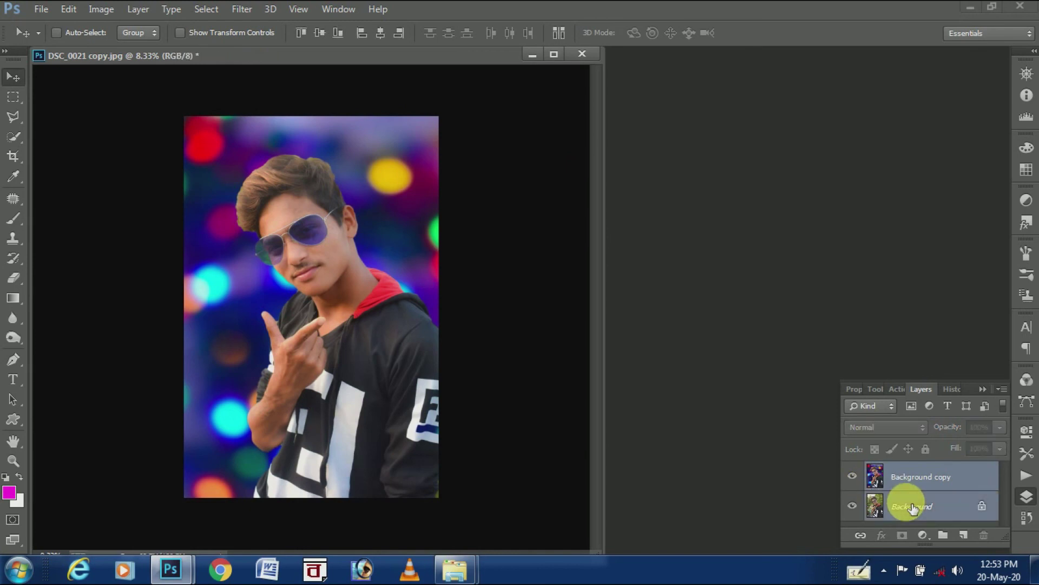
{"action": "left_click", "coordinate": [895, 476]}
{"action": "key", "text": "ctrl+u"}
{"action": "left_click_drag", "start_coordinate": [666, 307], "coordinate": [662, 307]}
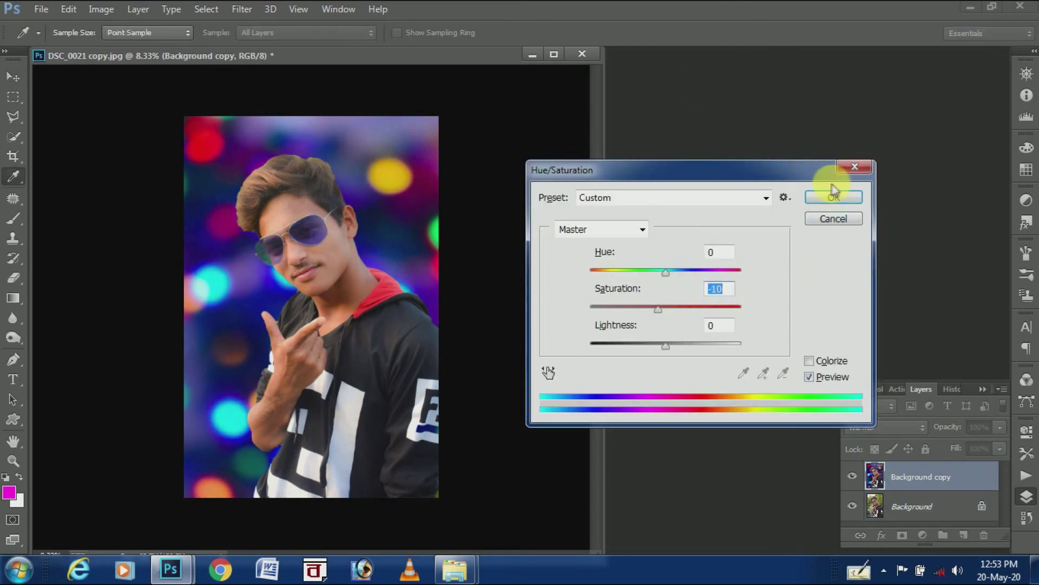
{"action": "left_click", "coordinate": [833, 197]}
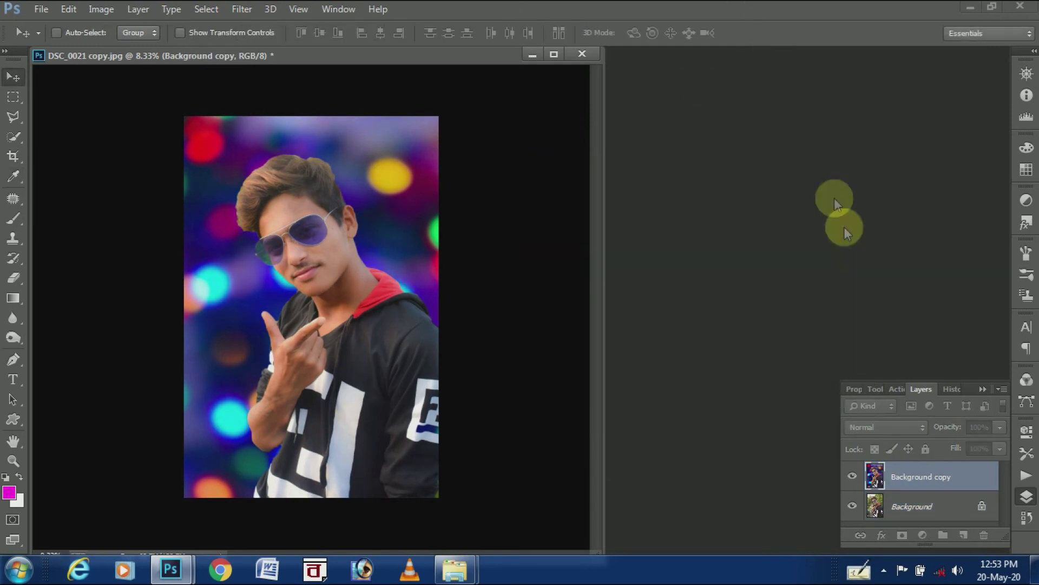
{"action": "right_click", "coordinate": [854, 476]}
{"action": "left_click", "coordinate": [851, 472]}
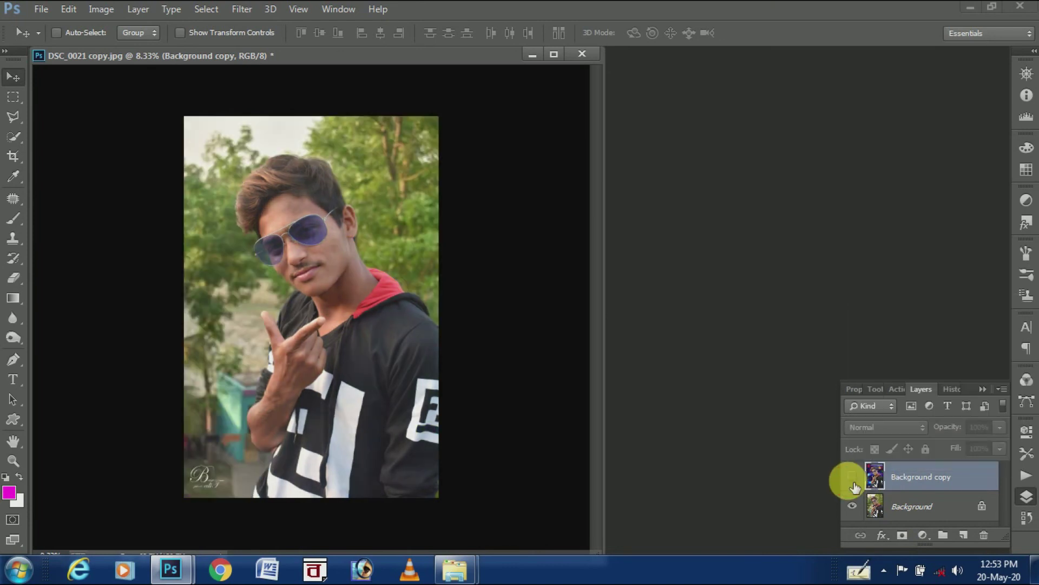
{"action": "right_click", "coordinate": [851, 475]}
{"action": "left_click", "coordinate": [847, 478]}
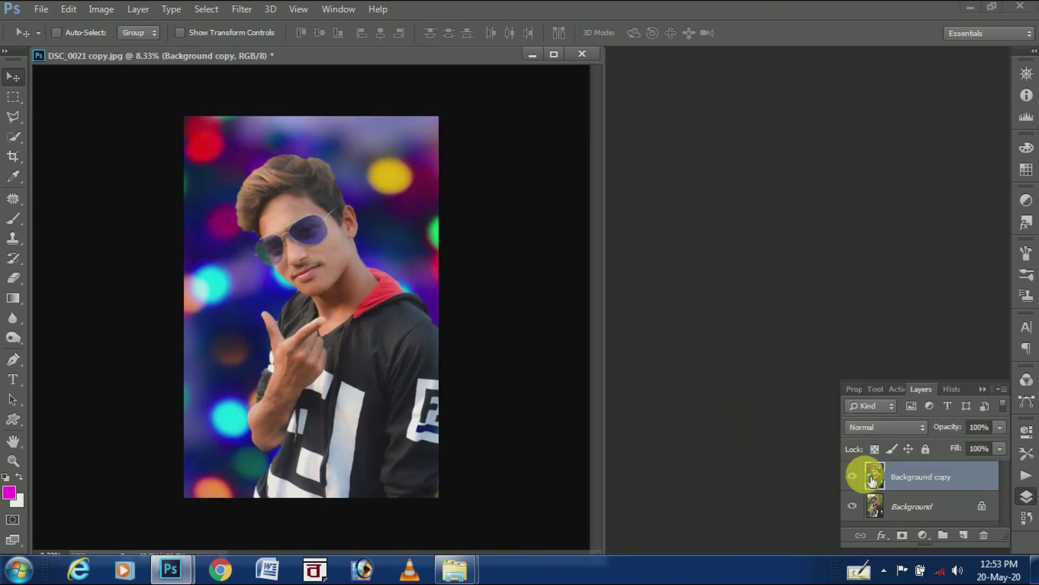
{"action": "key", "text": "ctrl+plus"}
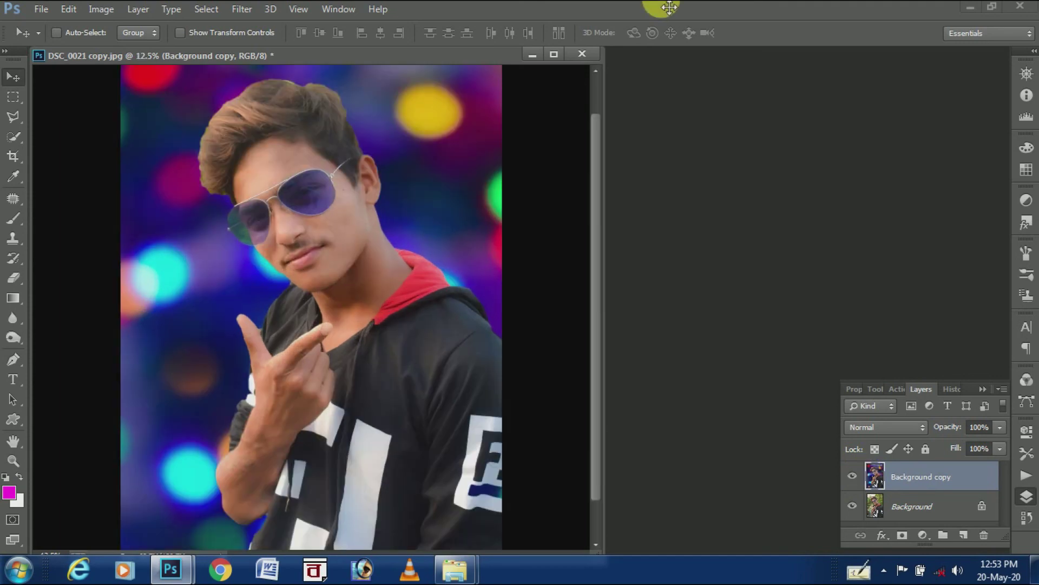
{"action": "key", "text": "ctrl+plus"}
{"action": "left_click", "coordinate": [853, 476]}
{"action": "left_click", "coordinate": [853, 476]}
{"action": "left_click", "coordinate": [853, 476]}
{"action": "right_click", "coordinate": [852, 476]}
{"action": "left_click", "coordinate": [852, 477]}
{"action": "left_click", "coordinate": [852, 476]}
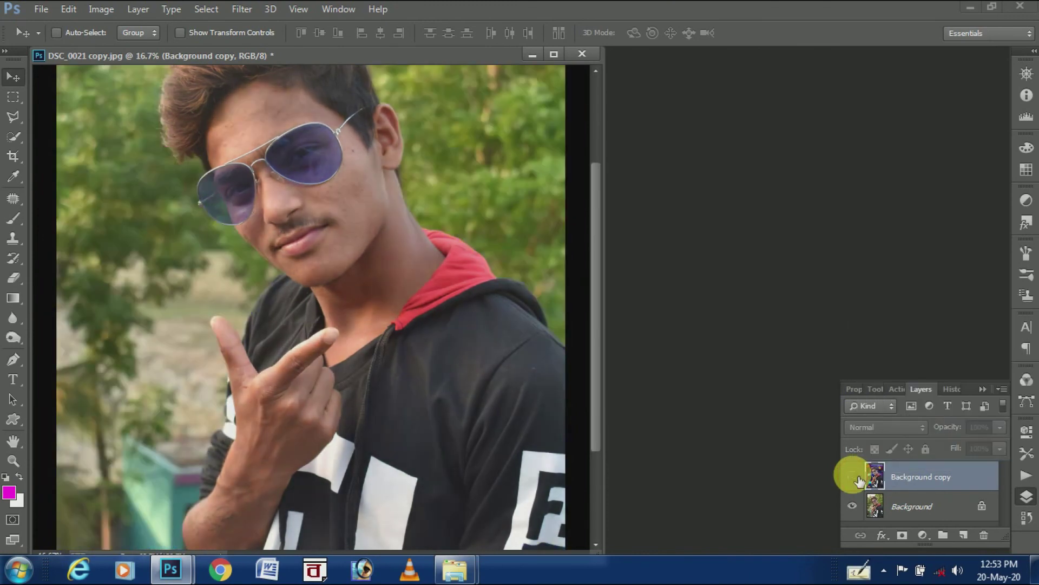
{"action": "left_click", "coordinate": [852, 476]}
{"action": "right_click", "coordinate": [852, 476]}
{"action": "left_click", "coordinate": [852, 477]}
{"action": "right_click", "coordinate": [858, 479]}
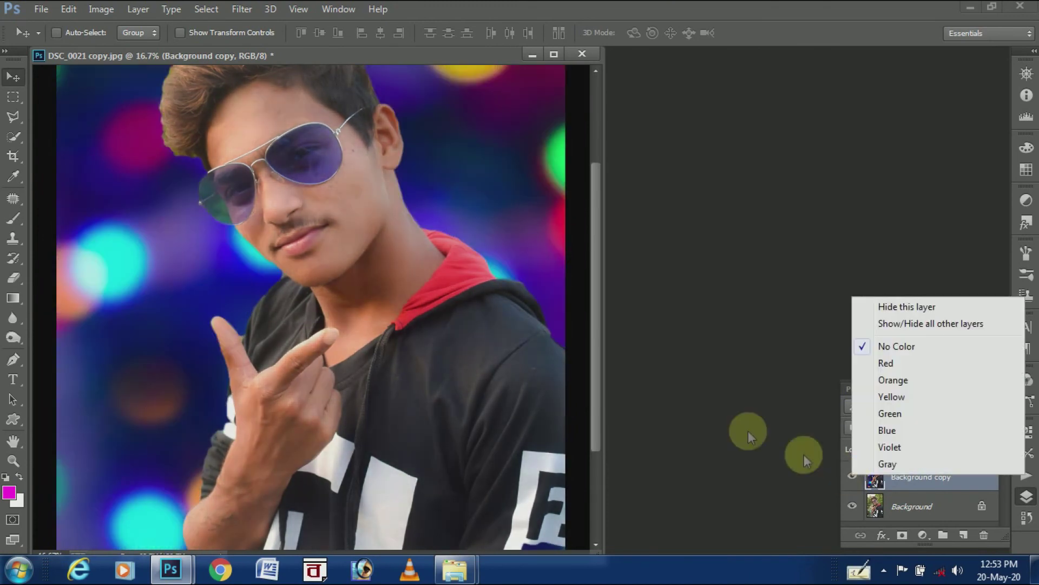
{"action": "left_click", "coordinate": [521, 352]}
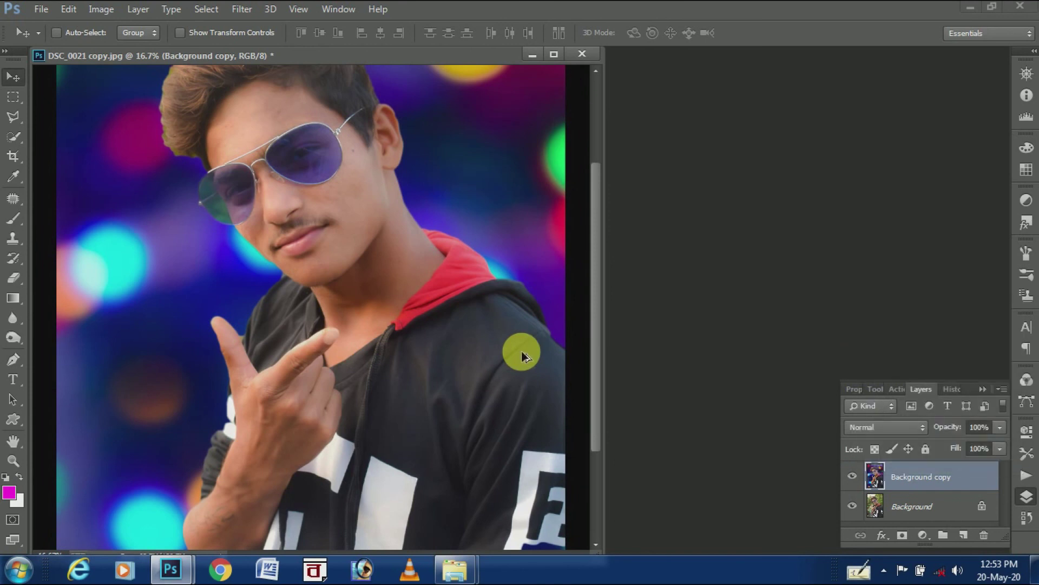